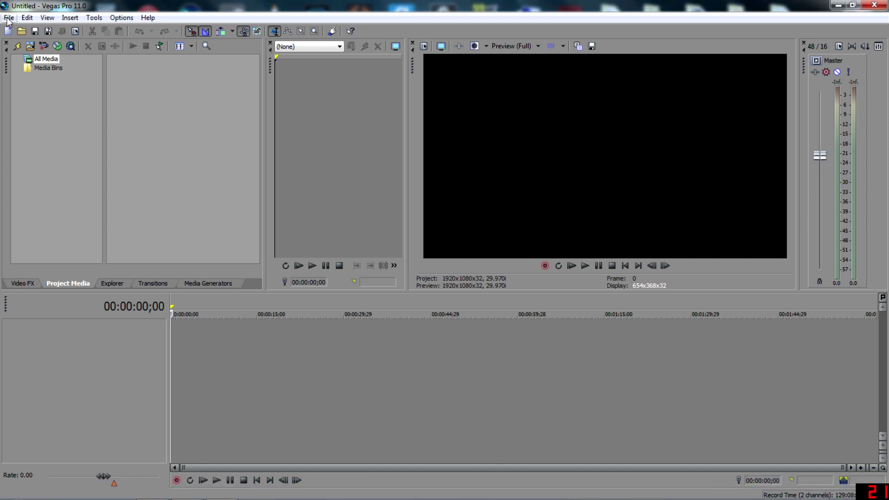
Step: Find and select the Youtube outro 2 image in the Pictures library for import
{"action": "left_click", "coordinate": [8, 19]}
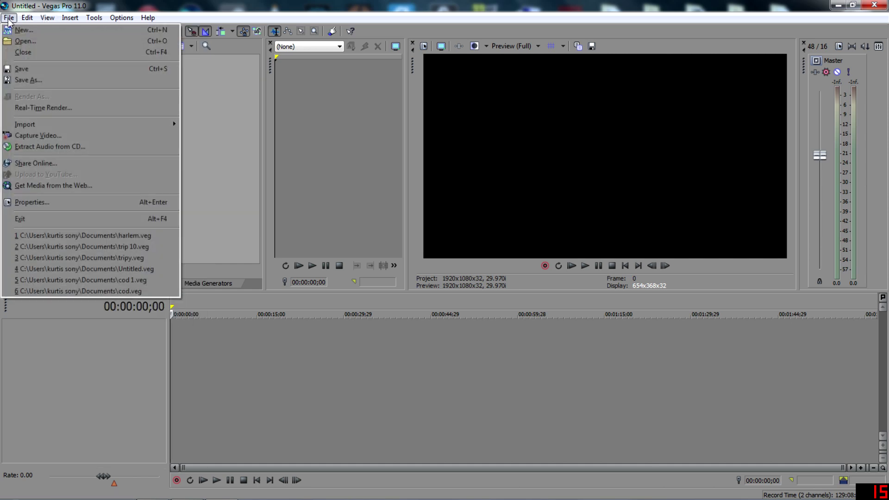
{"action": "mouse_move", "coordinate": [54, 126]}
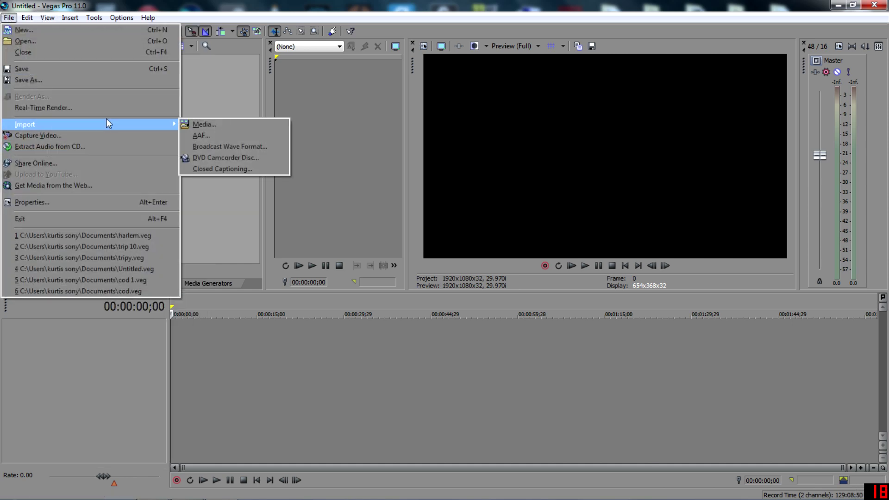
{"action": "left_click", "coordinate": [207, 125]}
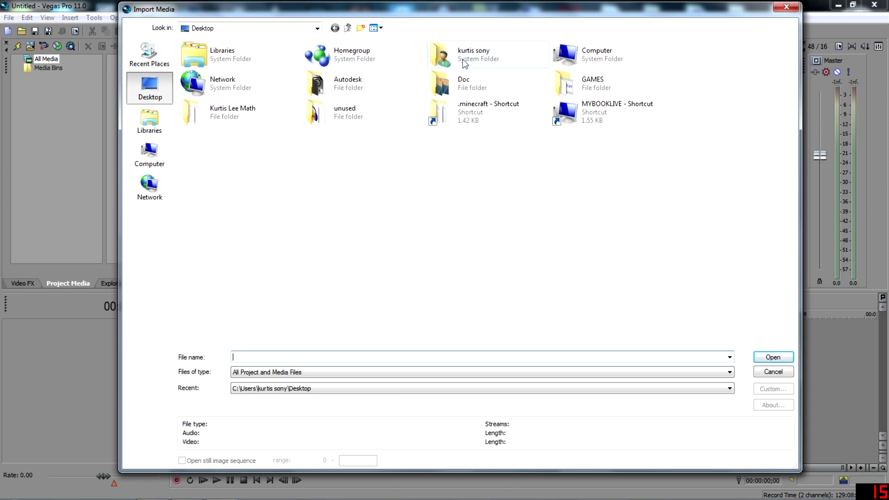
{"action": "left_click", "coordinate": [165, 121]}
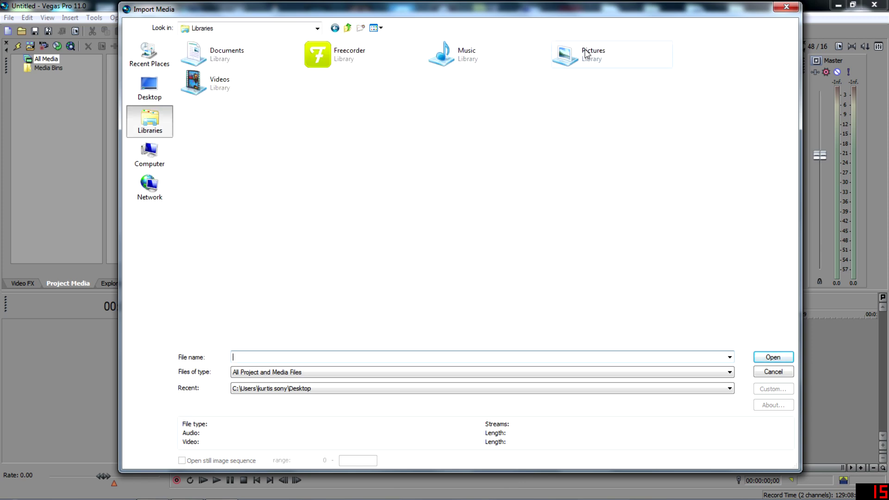
{"action": "double_click", "coordinate": [586, 53]}
{"action": "scroll", "coordinate": [791, 115], "scroll_direction": "down", "scroll_amount": 2}
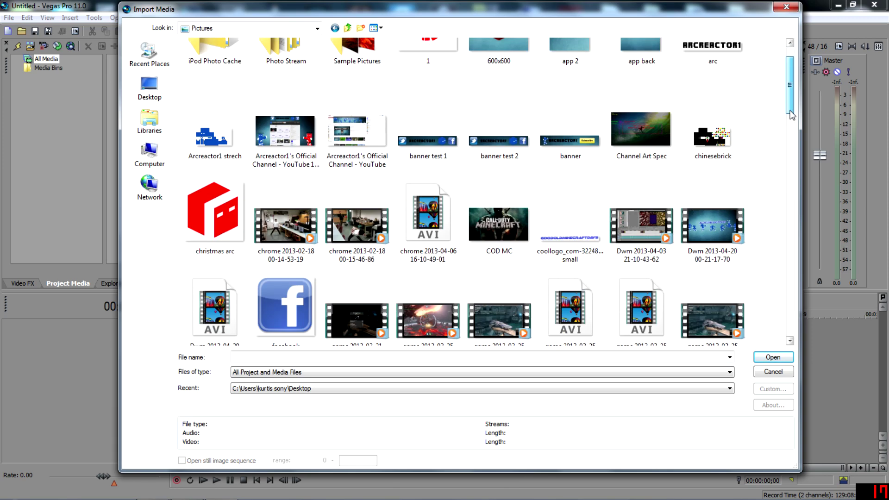
{"action": "left_click_drag", "start_coordinate": [791, 115], "coordinate": [794, 331]}
{"action": "left_click", "coordinate": [428, 227]}
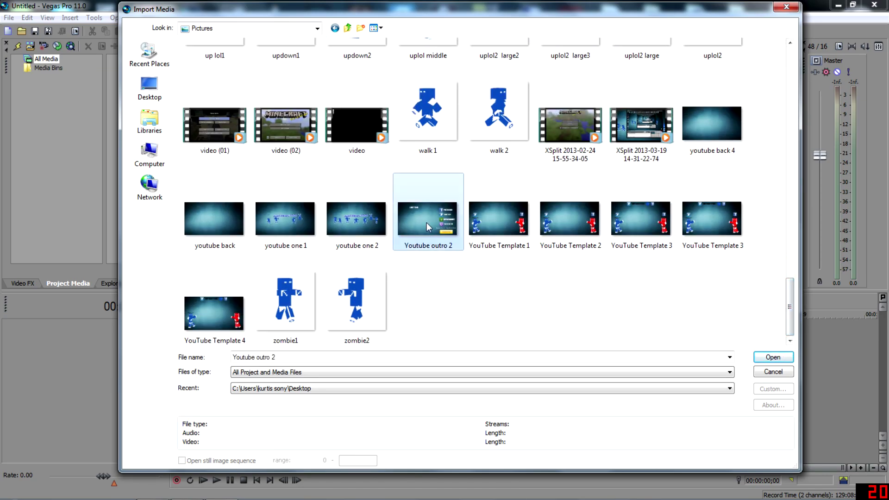
Step: Import Youtube outro 2.png and place it at the start of the timeline
{"action": "left_click", "coordinate": [772, 358]}
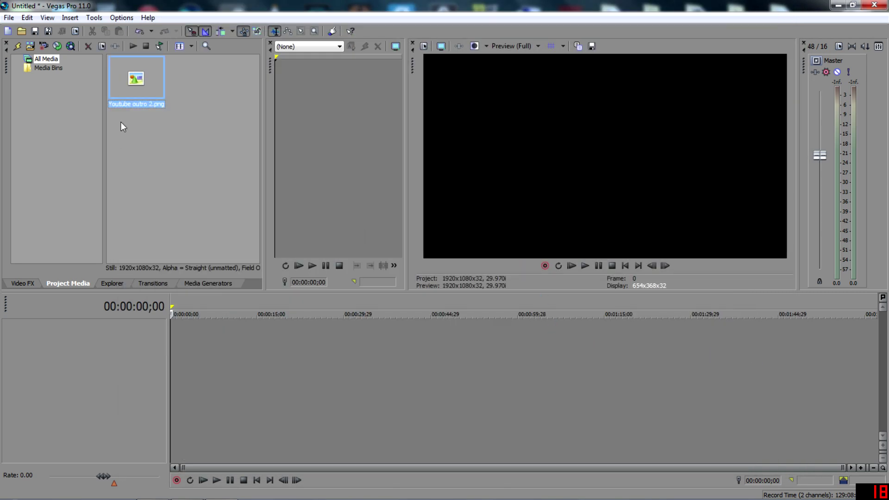
{"action": "left_click_drag", "start_coordinate": [139, 85], "coordinate": [173, 340]}
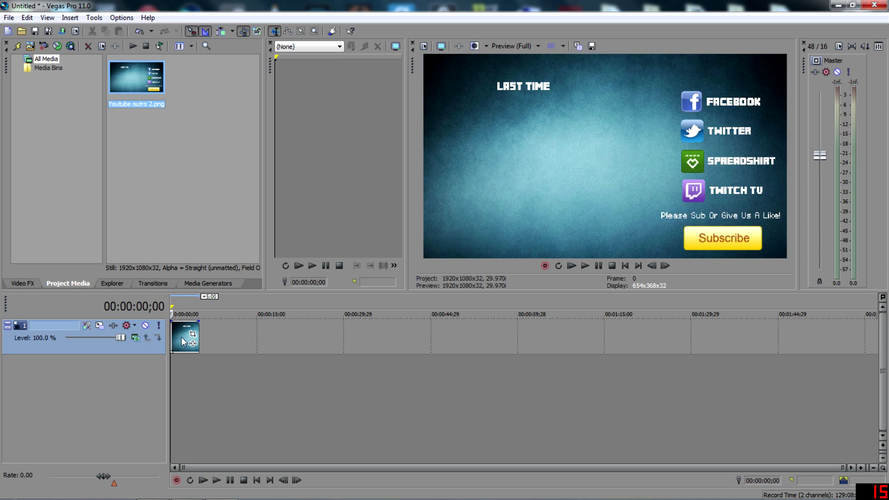
{"action": "left_click", "coordinate": [8, 16]}
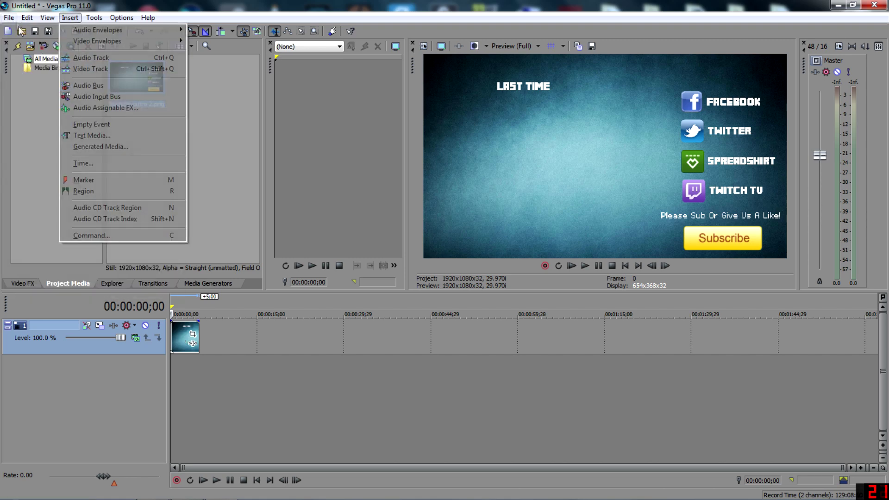
Step: Start another media import and open the Documents library
{"action": "mouse_move", "coordinate": [24, 124]}
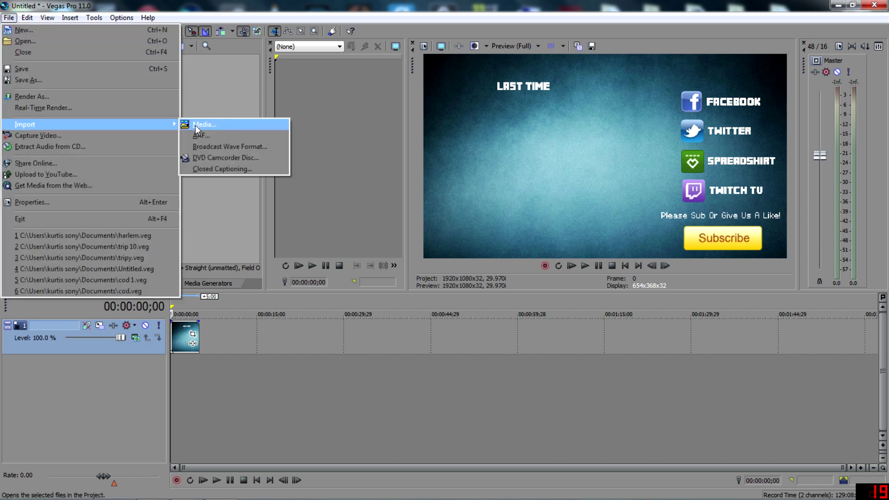
{"action": "left_click", "coordinate": [197, 125]}
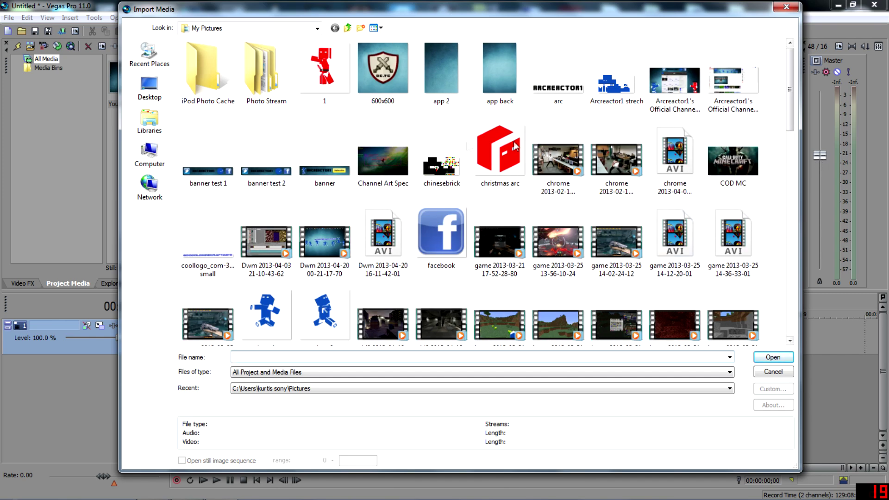
{"action": "left_click", "coordinate": [140, 133]}
{"action": "left_click", "coordinate": [235, 66]}
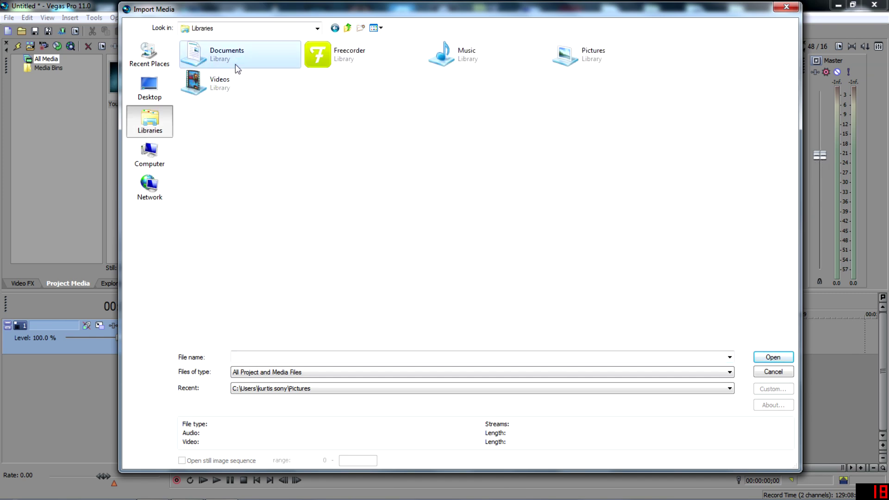
{"action": "double_click", "coordinate": [236, 61]}
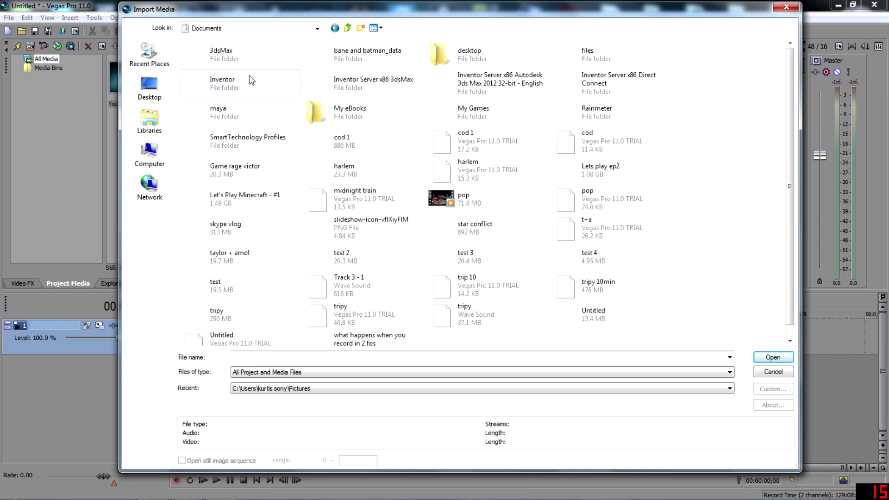
Step: Import the harlem video and drop it onto the timeline below the outro image
{"action": "scroll", "coordinate": [797, 152], "scroll_direction": "down", "scroll_amount": 1}
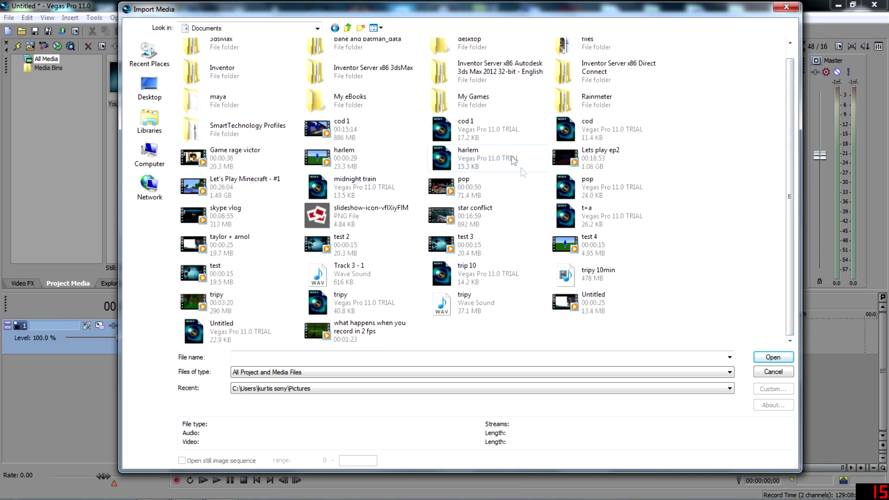
{"action": "left_click", "coordinate": [368, 161]}
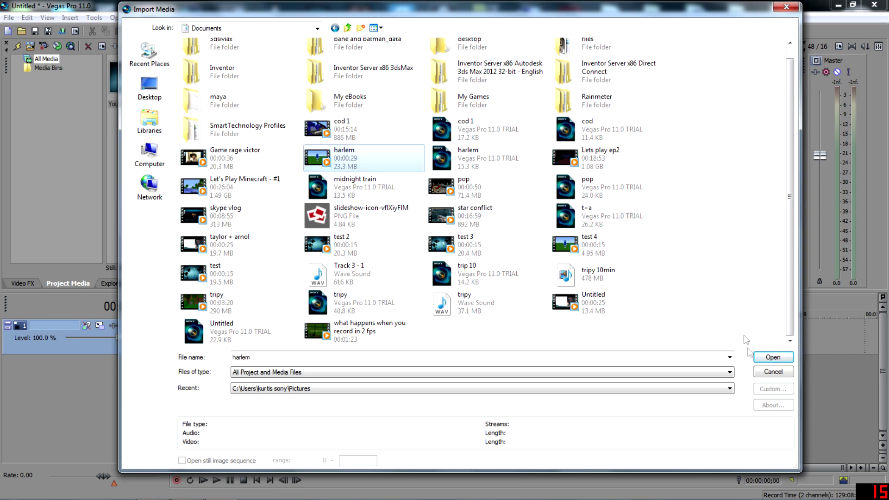
{"action": "left_click", "coordinate": [770, 357]}
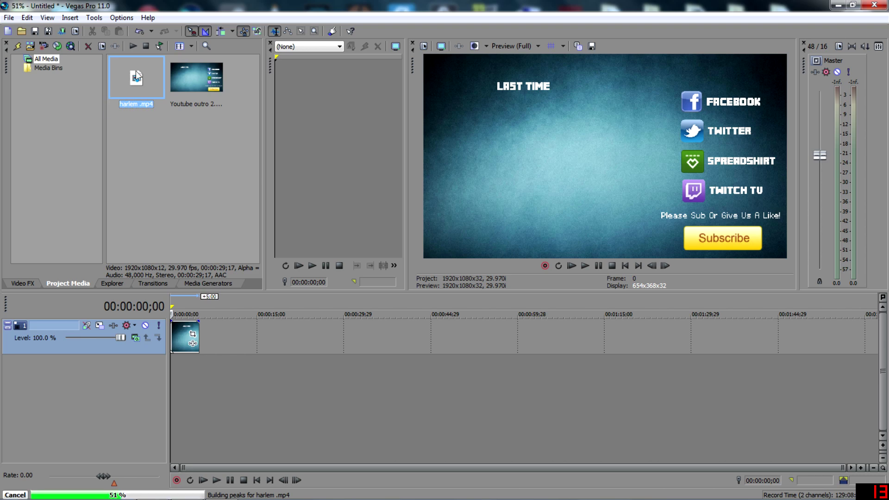
{"action": "left_click_drag", "start_coordinate": [145, 77], "coordinate": [219, 417]}
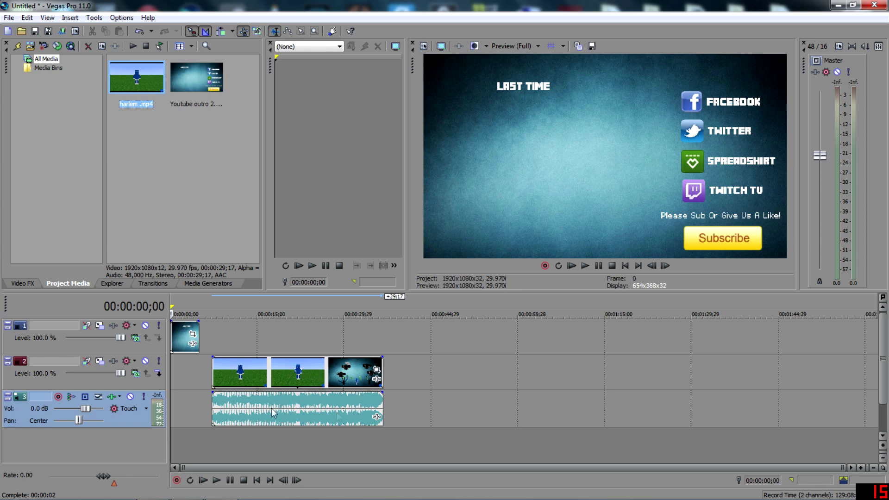
Step: Move the harlem clips to 0:00 and place the outro image track below the footage
{"action": "left_click_drag", "start_coordinate": [288, 385], "coordinate": [233, 379]}
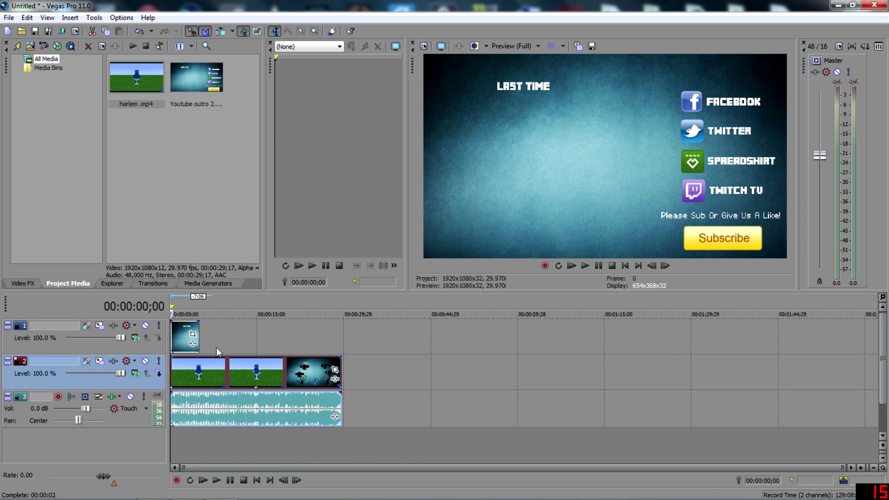
{"action": "left_click", "coordinate": [191, 438]}
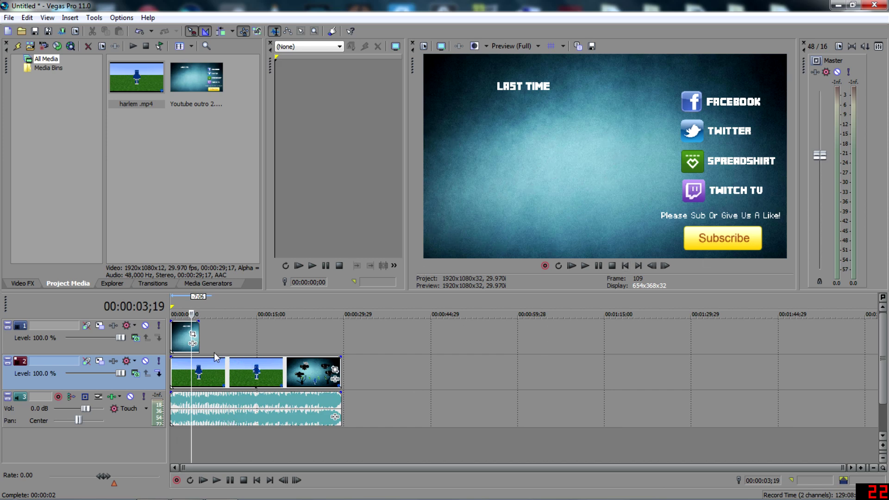
{"action": "left_click_drag", "start_coordinate": [60, 349], "coordinate": [66, 441]}
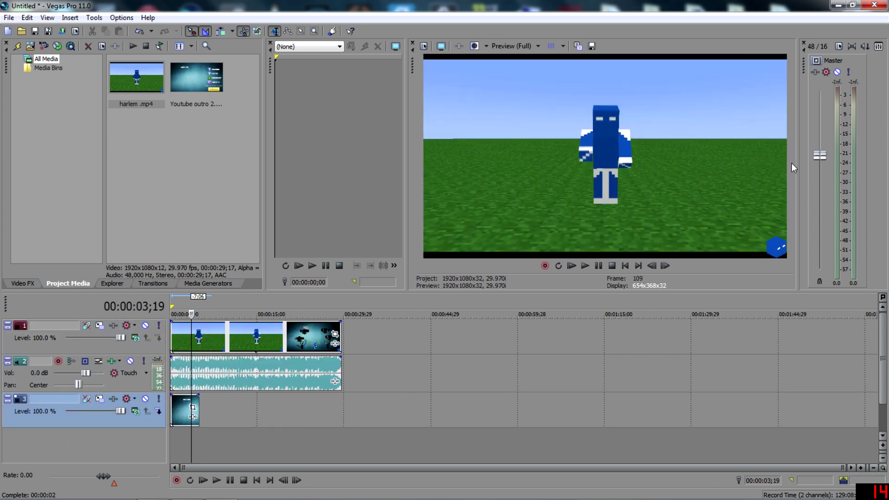
{"action": "left_click", "coordinate": [258, 413]}
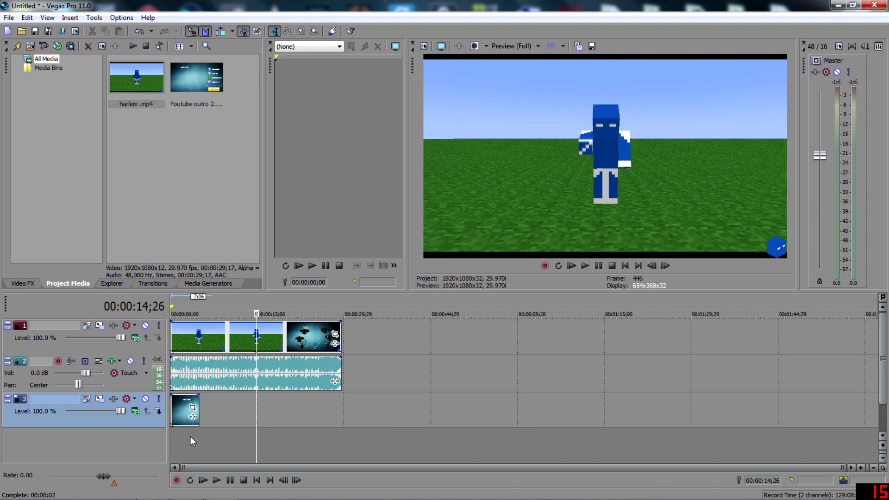
{"action": "left_click", "coordinate": [190, 436]}
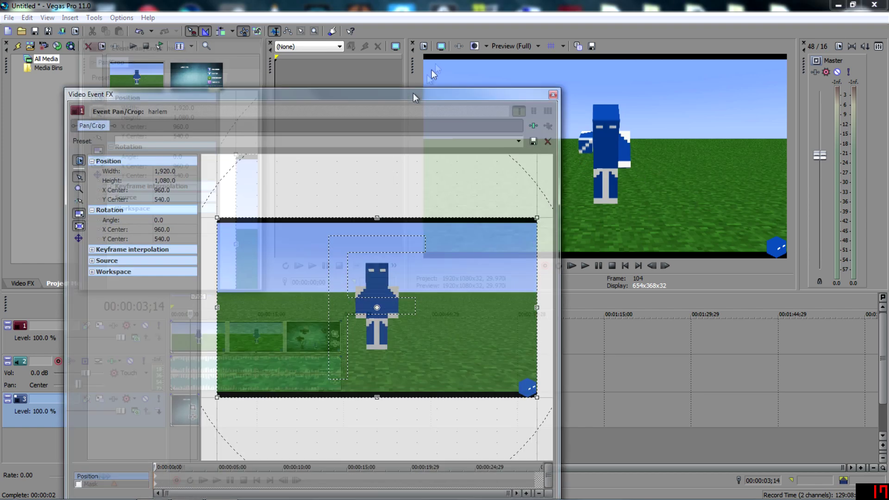
Step: Enlarge the Pan/Crop frame to shrink the harlem footage over the outro background
{"action": "left_click_drag", "start_coordinate": [412, 96], "coordinate": [477, 82]}
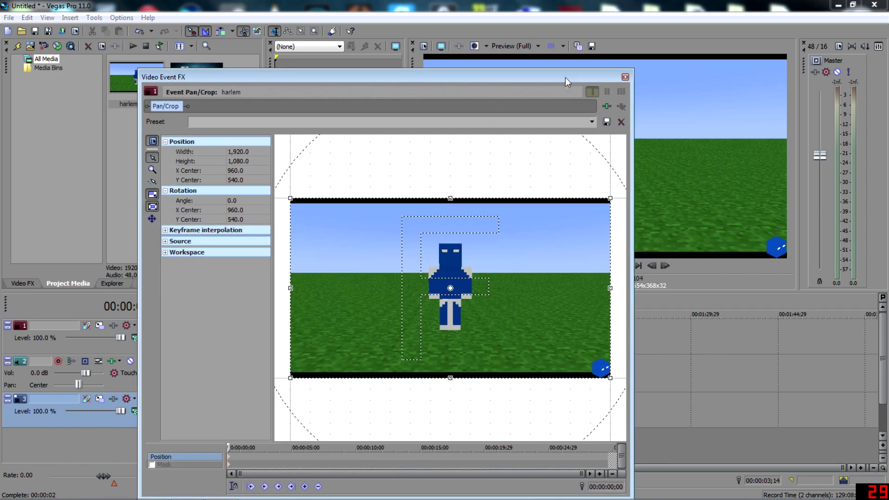
{"action": "left_click_drag", "start_coordinate": [565, 76], "coordinate": [535, 85]}
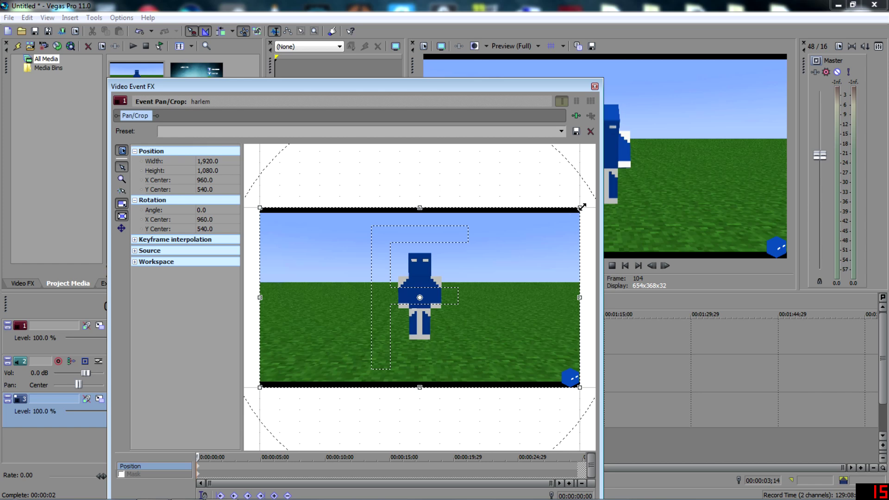
{"action": "left_click_drag", "start_coordinate": [580, 207], "coordinate": [685, 153]}
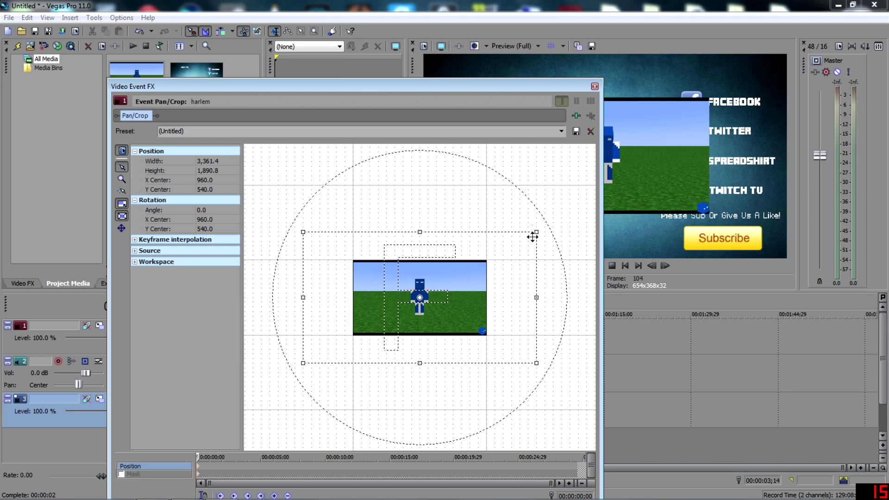
{"action": "left_click_drag", "start_coordinate": [539, 230], "coordinate": [577, 208]}
Step: Fine-tune the footage's size and position into the box under LAST TIME, then close Pan/Crop
{"action": "left_click_drag", "start_coordinate": [480, 92], "coordinate": [330, 41]}
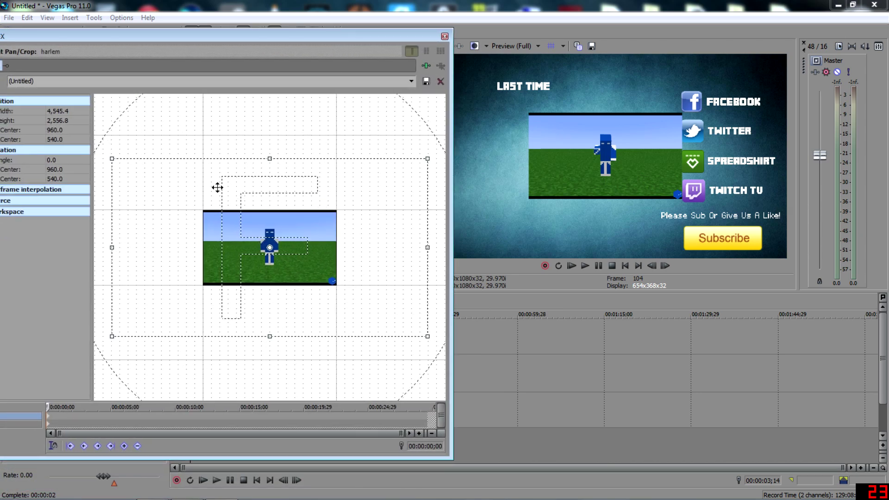
{"action": "left_click_drag", "start_coordinate": [217, 187], "coordinate": [281, 193]}
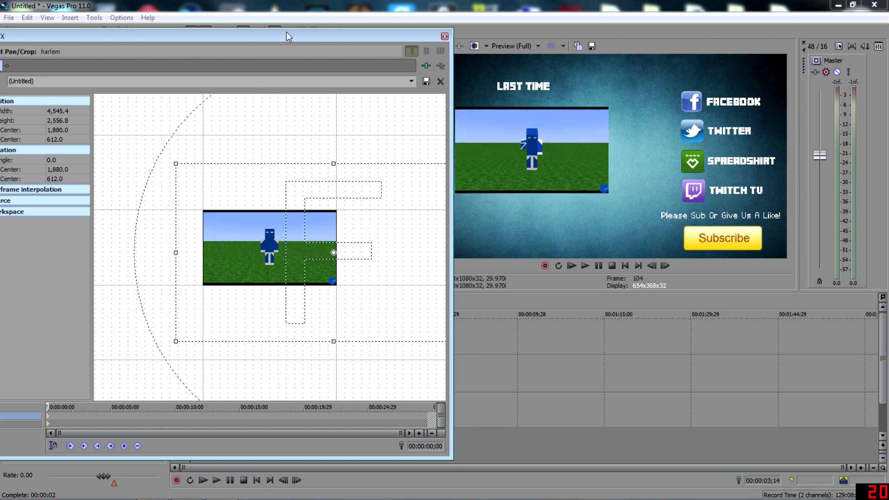
{"action": "left_click_drag", "start_coordinate": [286, 32], "coordinate": [251, 18]}
{"action": "left_click_drag", "start_coordinate": [288, 236], "coordinate": [299, 240]}
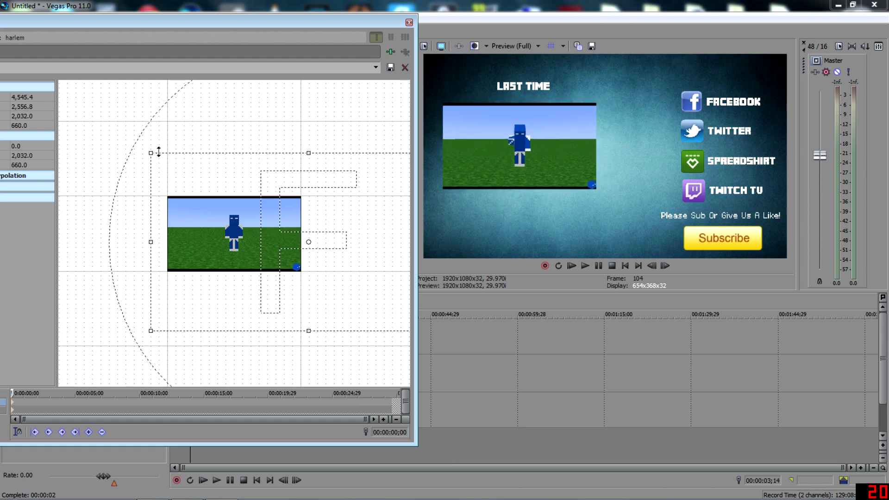
{"action": "left_click_drag", "start_coordinate": [152, 153], "coordinate": [167, 166]}
{"action": "left_click_drag", "start_coordinate": [248, 206], "coordinate": [233, 204]}
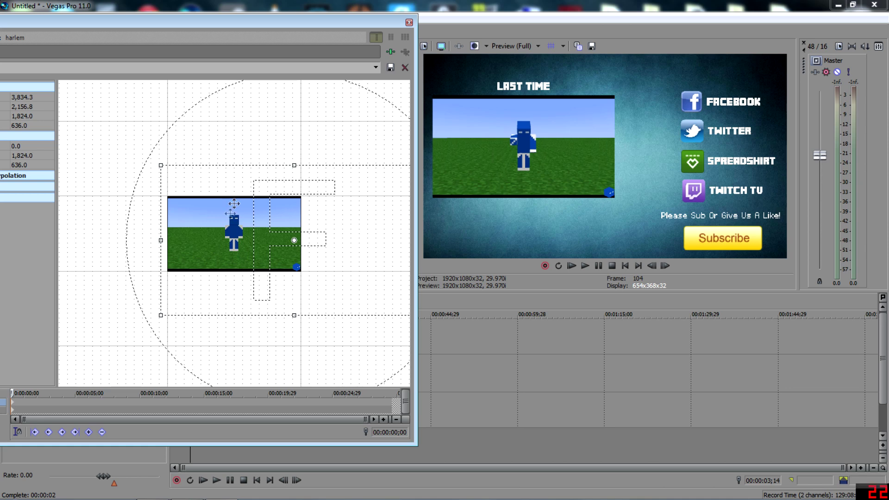
{"action": "left_click", "coordinate": [409, 22]}
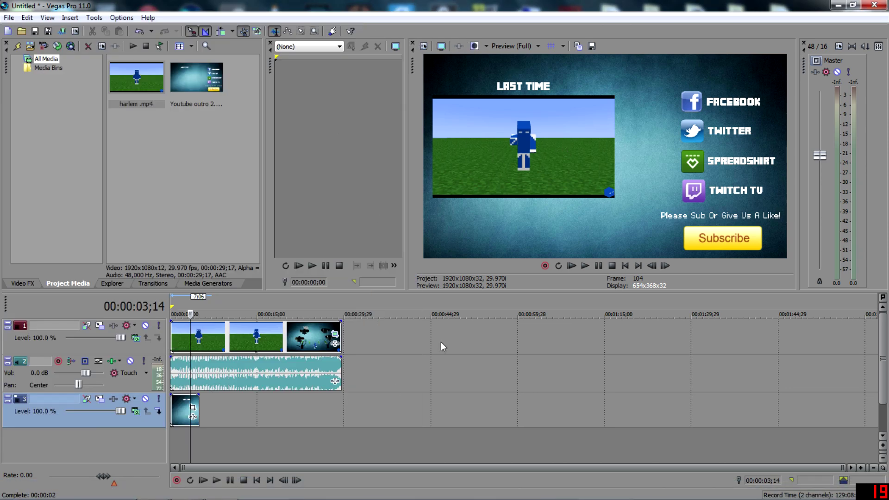
{"action": "left_click", "coordinate": [177, 442]}
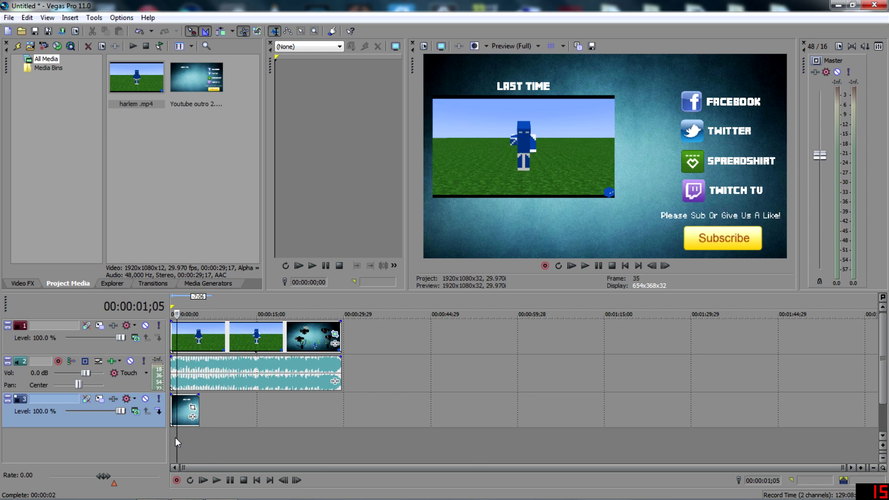
{"action": "left_click", "coordinate": [587, 266]}
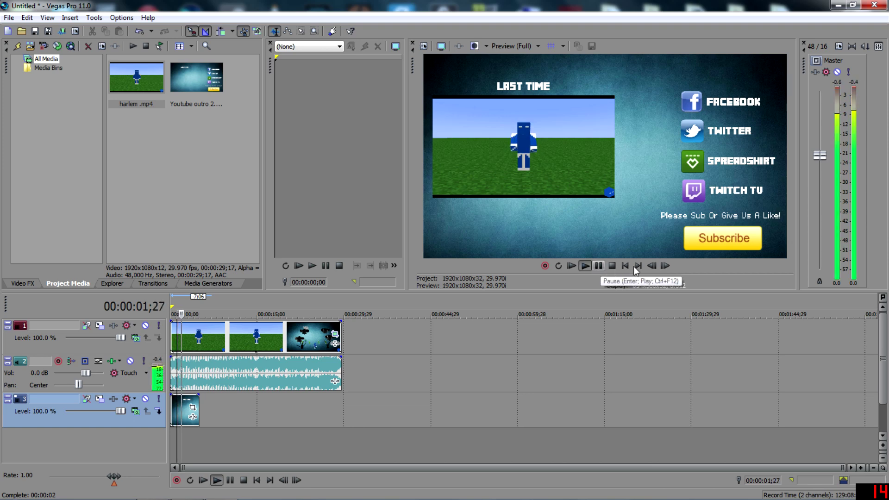
{"action": "left_click", "coordinate": [598, 265]}
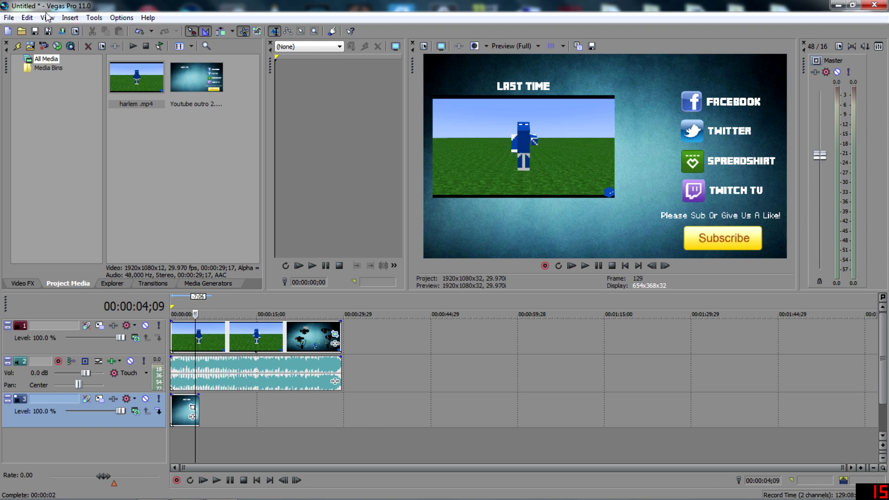
{"action": "right_click", "coordinate": [307, 334]}
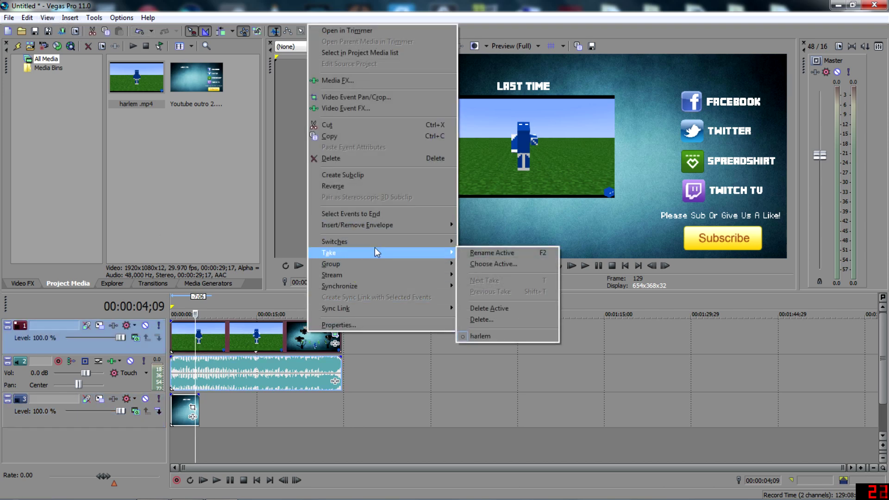
Step: Remove the harlem audio from its video group, move it aside and delete it
{"action": "mouse_move", "coordinate": [393, 265]}
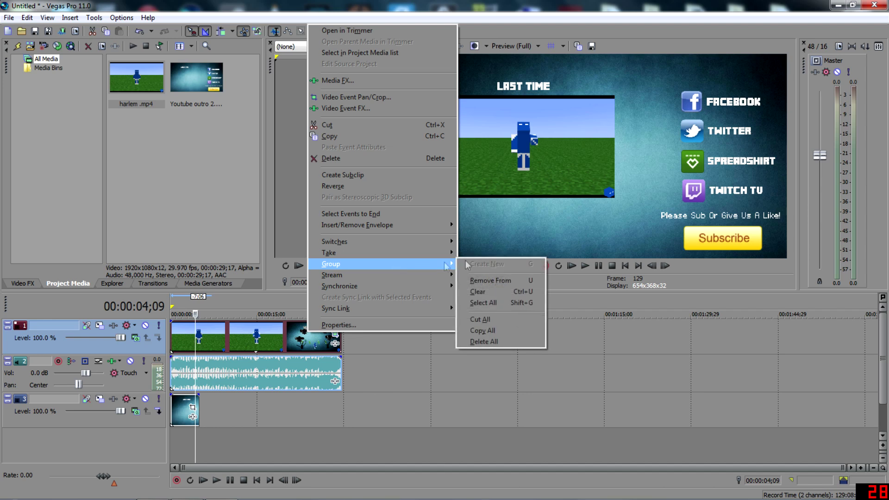
{"action": "left_click", "coordinate": [499, 282]}
{"action": "left_click_drag", "start_coordinate": [241, 365], "coordinate": [459, 364]}
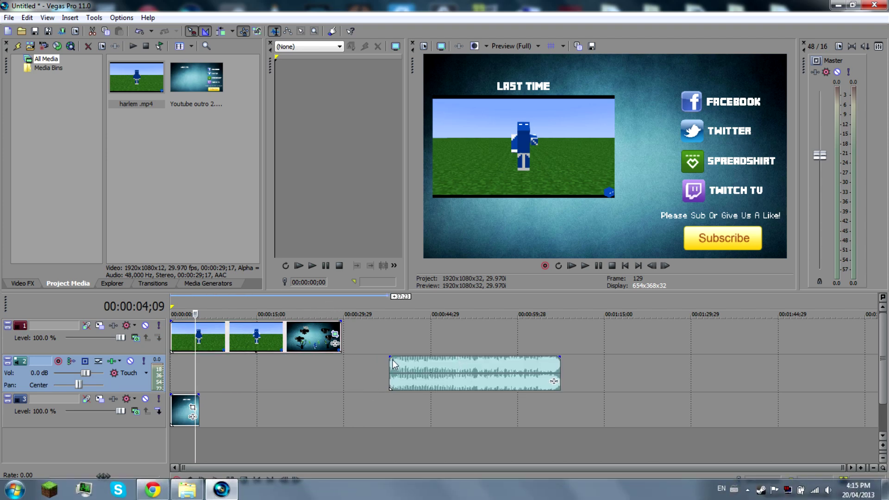
{"action": "left_click", "coordinate": [488, 377]}
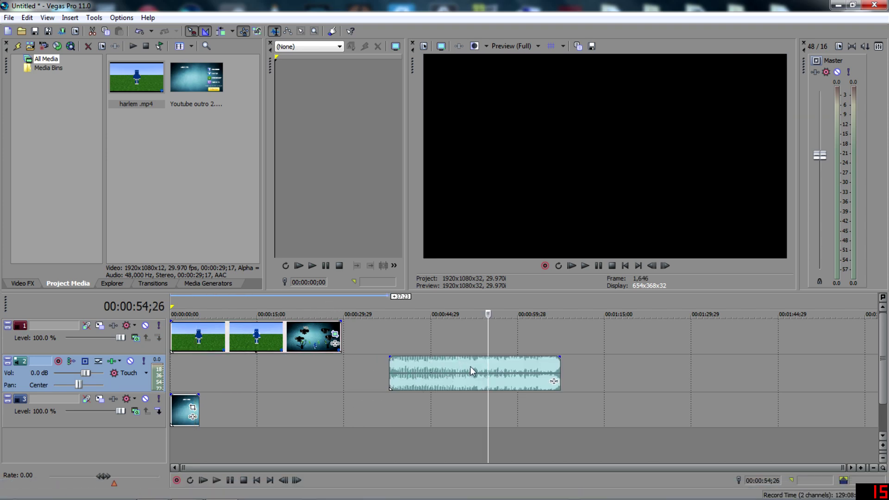
{"action": "double_click", "coordinate": [469, 379]}
{"action": "key", "text": "Delete"}
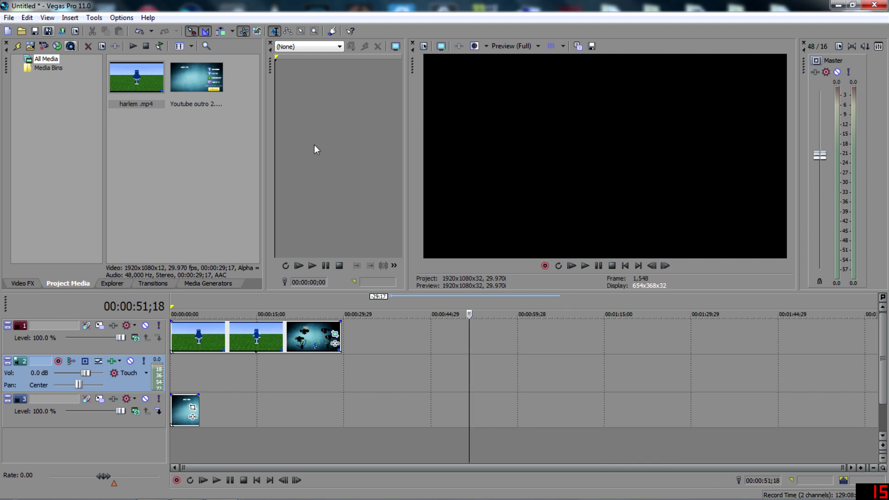
{"action": "left_click", "coordinate": [181, 434]}
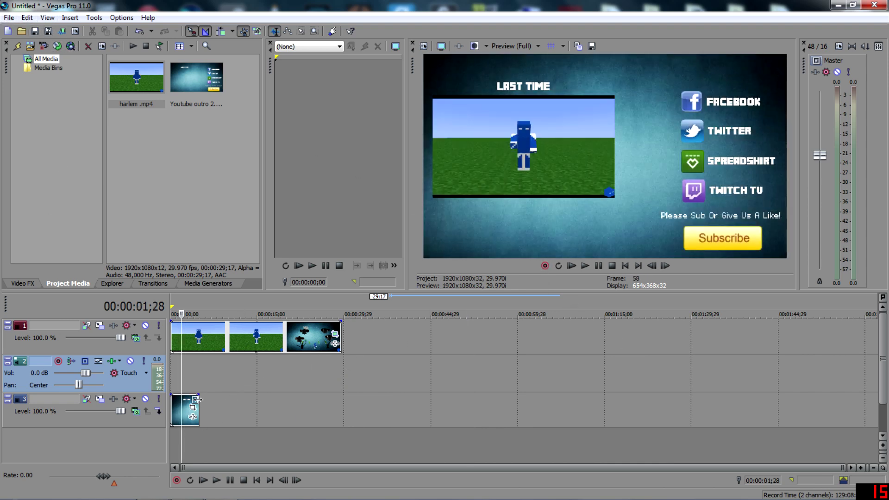
Step: Drag the track 3 background's right edge to the footage's end and play back to check
{"action": "left_click_drag", "start_coordinate": [199, 397], "coordinate": [340, 393]}
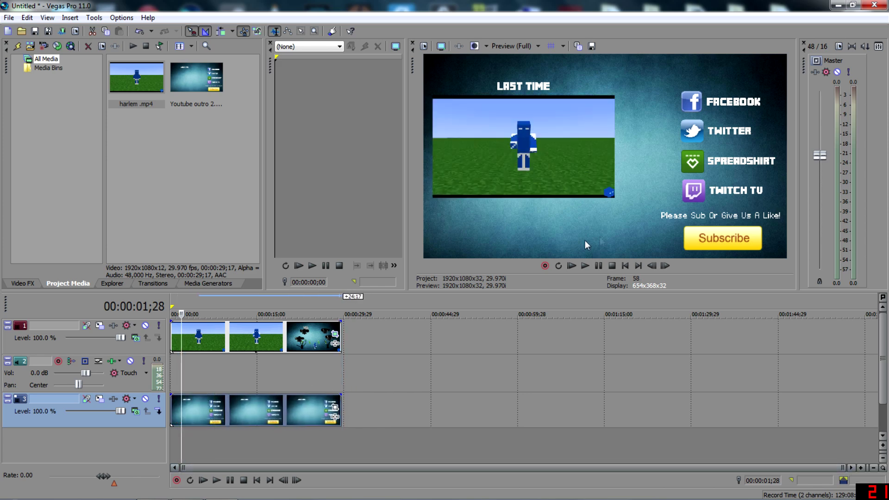
{"action": "left_click", "coordinate": [583, 265]}
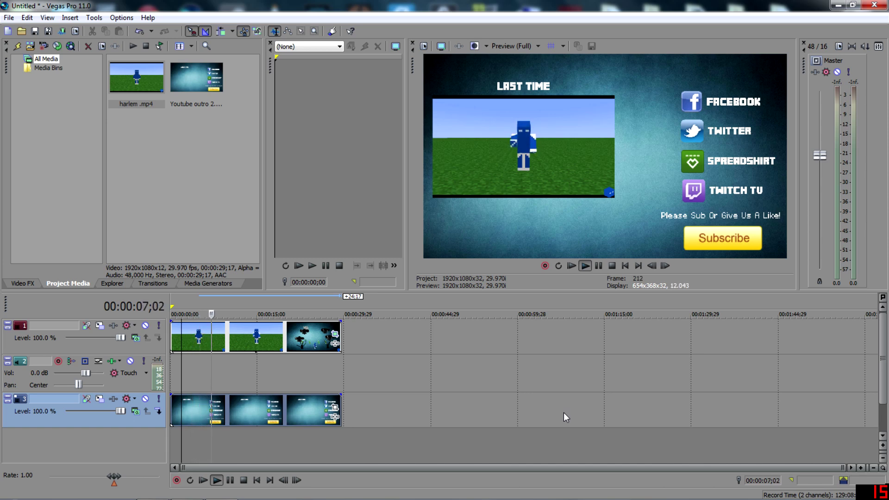
Step: Pause playback and open the Import Media window
{"action": "left_click", "coordinate": [599, 267]}
{"action": "left_click", "coordinate": [8, 17]}
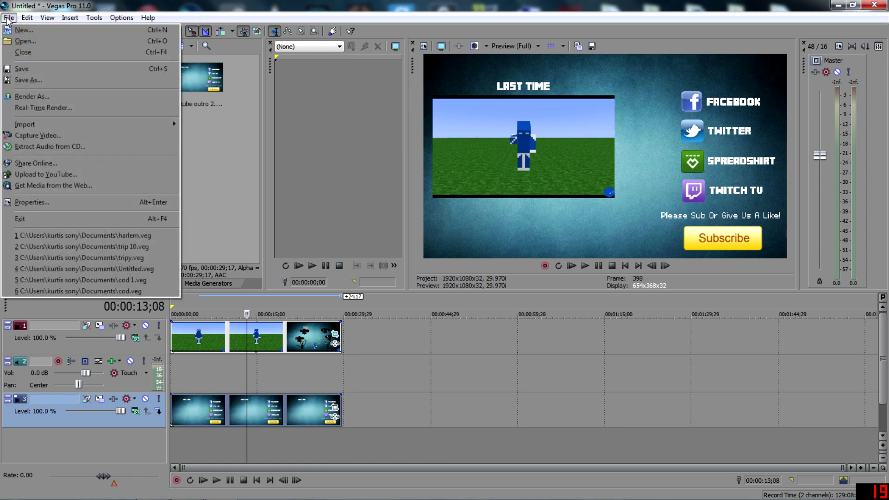
{"action": "mouse_move", "coordinate": [8, 18]}
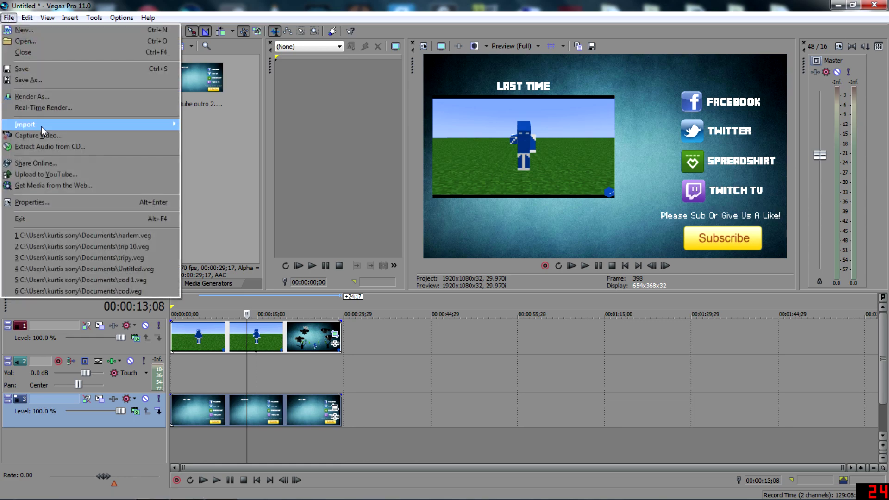
{"action": "mouse_move", "coordinate": [41, 127]}
{"action": "left_click", "coordinate": [237, 126]}
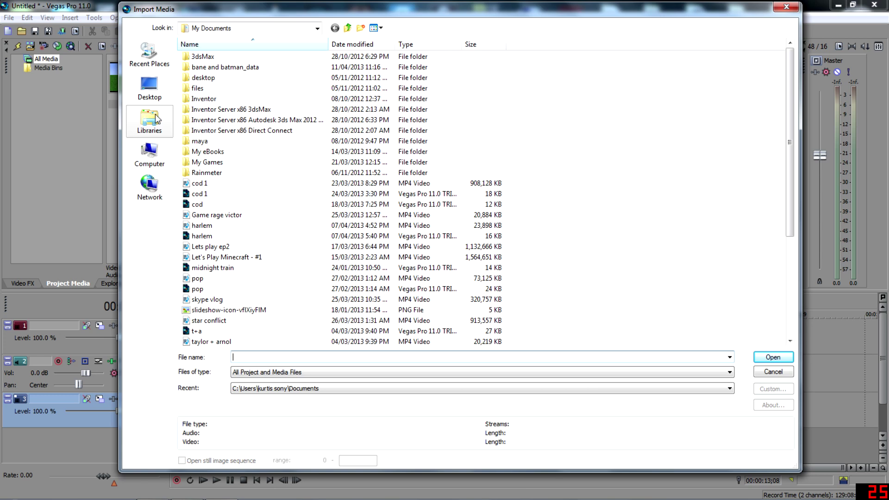
Step: Browse through the personal folder to Downloads and import Five Card Shuffle.mp3
{"action": "left_click", "coordinate": [158, 120]}
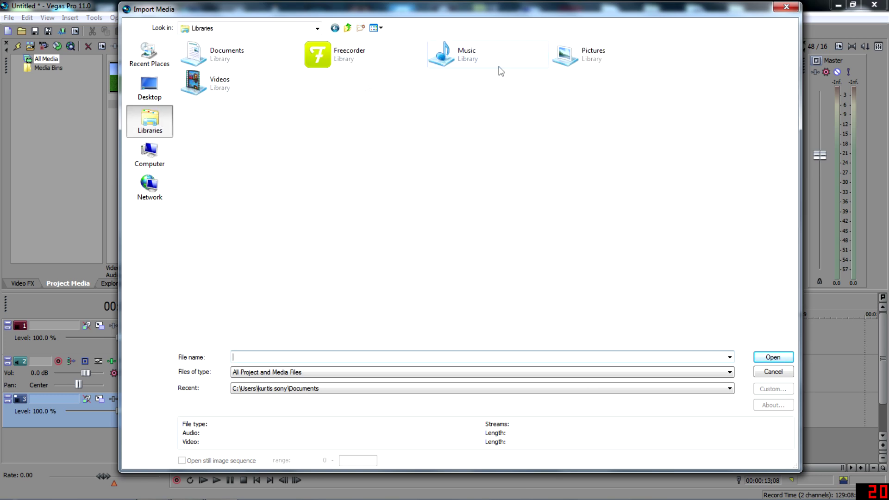
{"action": "left_click", "coordinate": [317, 31]}
{"action": "left_click", "coordinate": [172, 97]}
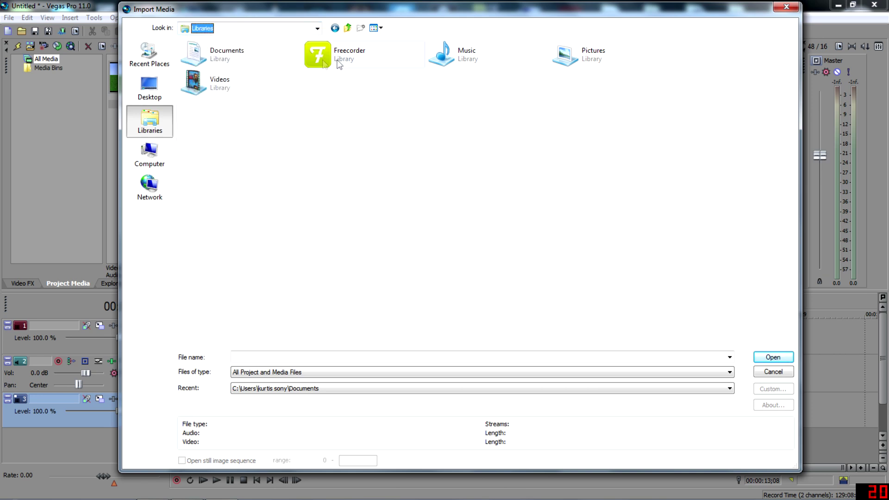
{"action": "left_click", "coordinate": [169, 92]}
{"action": "double_click", "coordinate": [465, 67]}
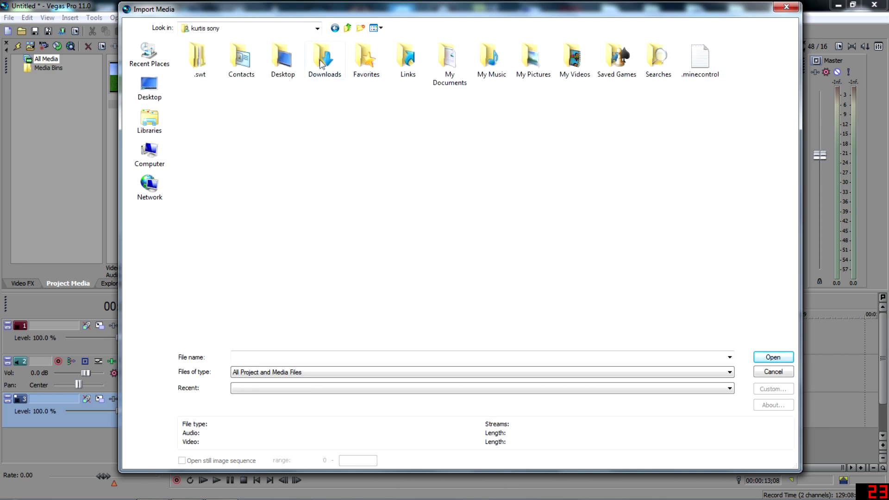
{"action": "double_click", "coordinate": [329, 70]}
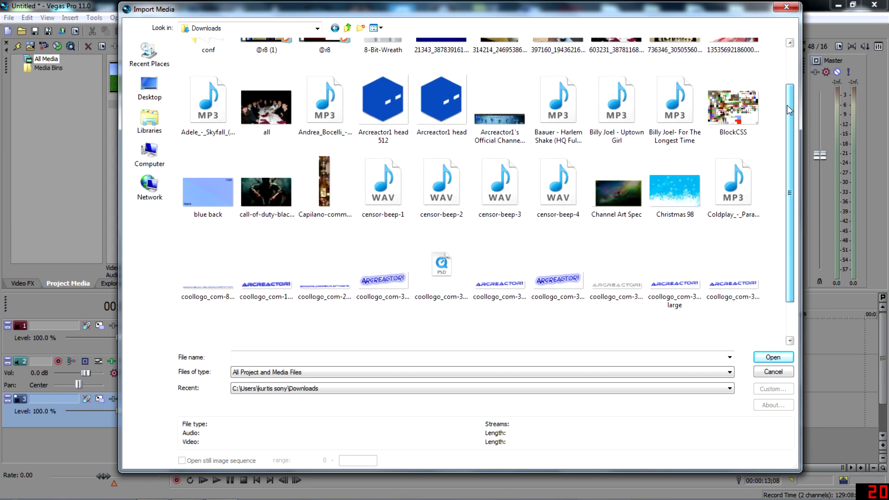
{"action": "left_click_drag", "start_coordinate": [786, 107], "coordinate": [782, 165]}
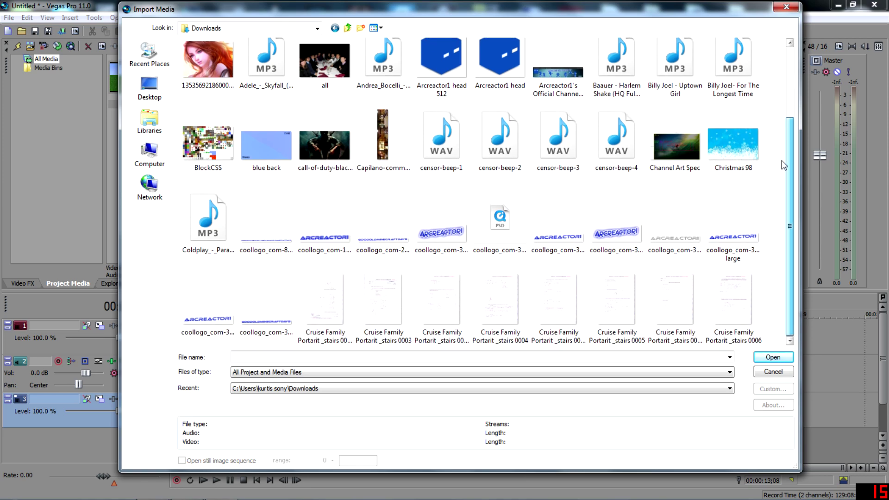
{"action": "left_click_drag", "start_coordinate": [789, 113], "coordinate": [794, 186]}
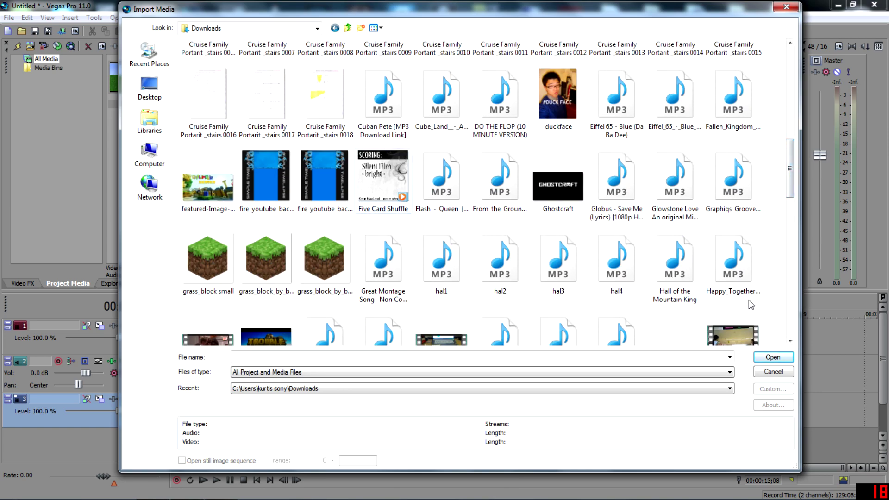
{"action": "left_click", "coordinate": [773, 358]}
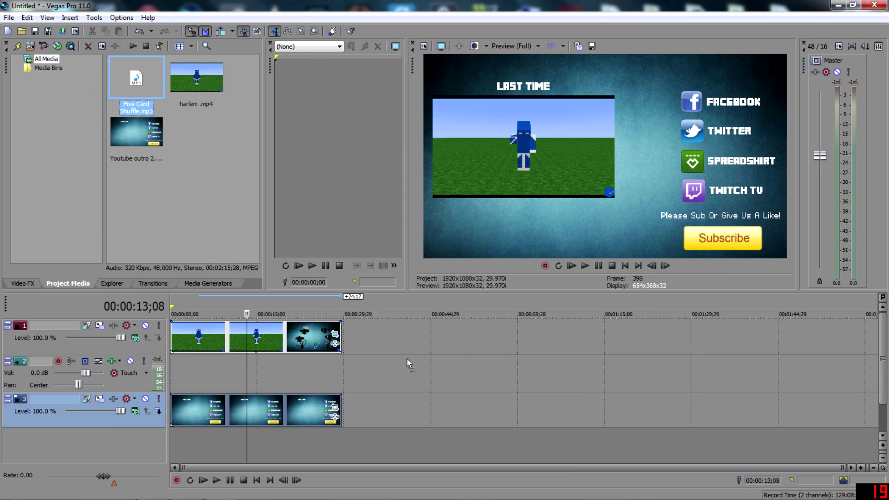
Step: Drop Five Card Shuffle.mp3 onto the audio track and delete the middle video clips
{"action": "mouse_move", "coordinate": [407, 359]}
{"action": "left_mouse_down"}
{"action": "mouse_move", "coordinate": [375, 381]}
{"action": "mouse_move", "coordinate": [541, 369]}
{"action": "mouse_move", "coordinate": [396, 367]}
{"action": "left_mouse_up"}
{"action": "key", "text": "Delete"}
{"action": "scroll", "coordinate": [375, 380], "scroll_direction": "down", "scroll_amount": 2}
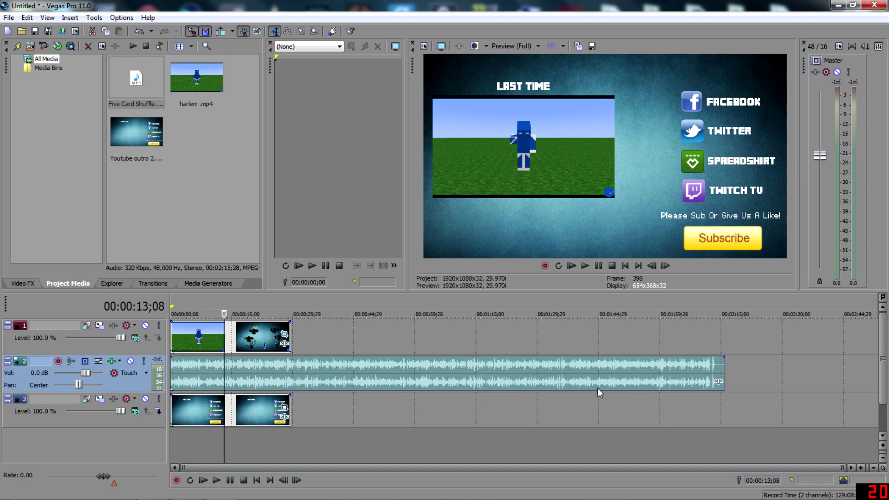
{"action": "left_click", "coordinate": [587, 405]}
Step: Split the music at 1:37, delete the earlier part and move the rest to 00:00
{"action": "scroll", "coordinate": [620, 403], "scroll_direction": "up", "scroll_amount": 3}
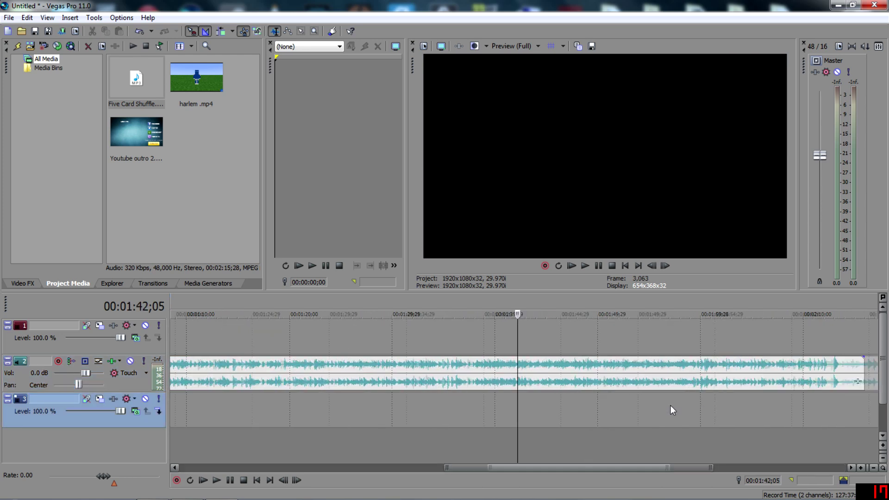
{"action": "scroll", "coordinate": [674, 404], "scroll_direction": "up", "scroll_amount": 2}
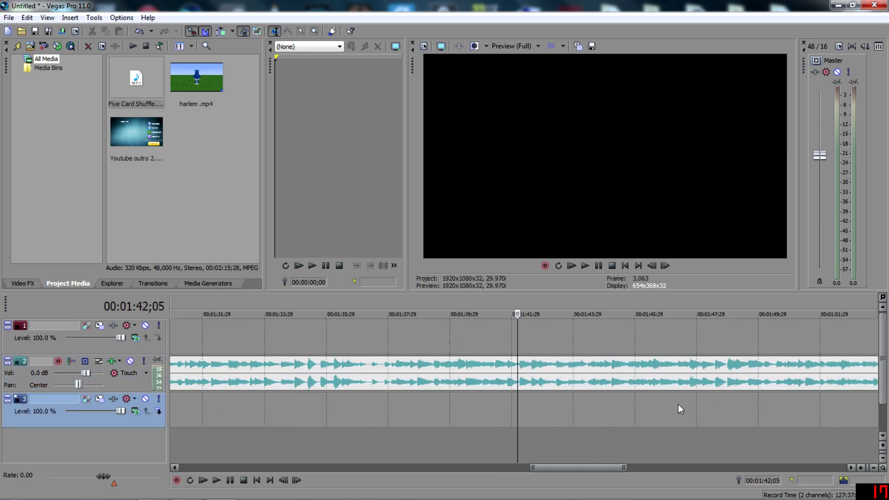
{"action": "left_click", "coordinate": [419, 388]}
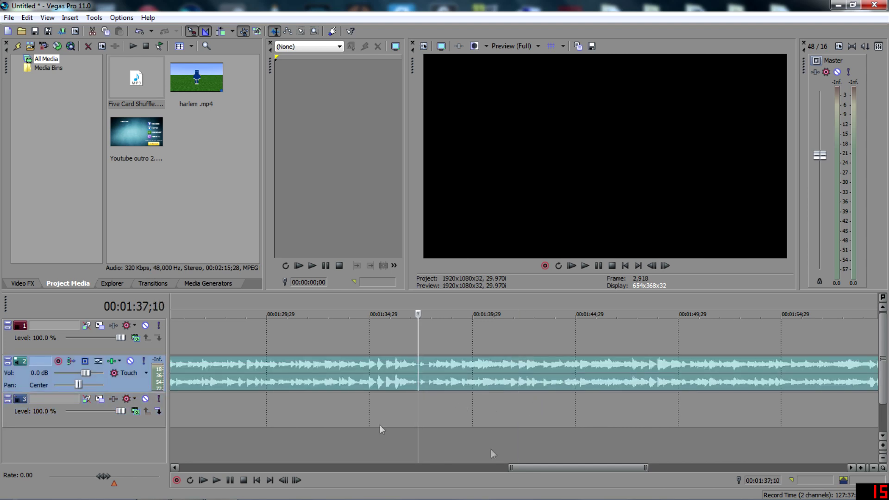
{"action": "scroll", "coordinate": [634, 407], "scroll_direction": "down", "scroll_amount": 5}
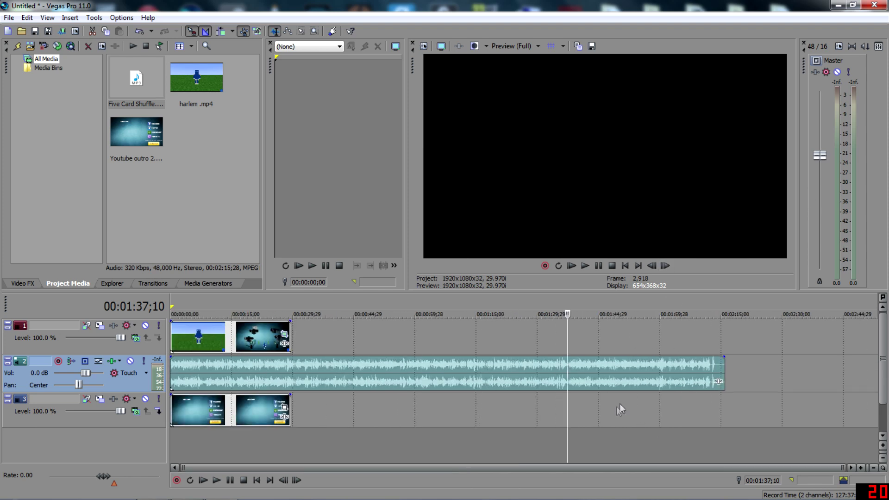
{"action": "key", "text": "s"}
{"action": "left_click", "coordinate": [546, 374]}
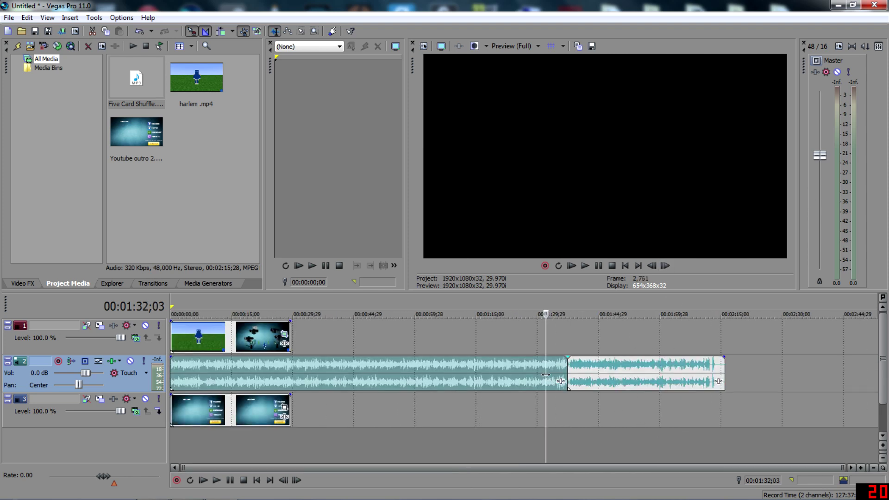
{"action": "double_click", "coordinate": [520, 362]}
{"action": "key", "text": "Delete"}
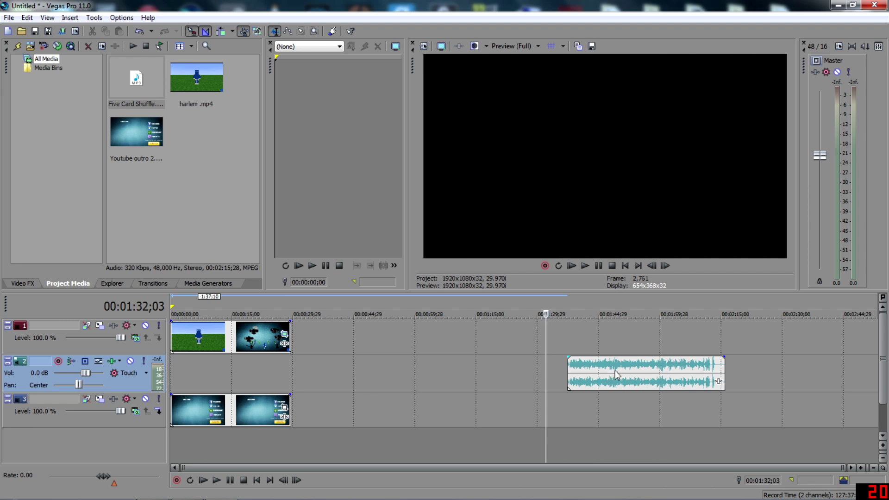
{"action": "left_click_drag", "start_coordinate": [617, 374], "coordinate": [221, 365]}
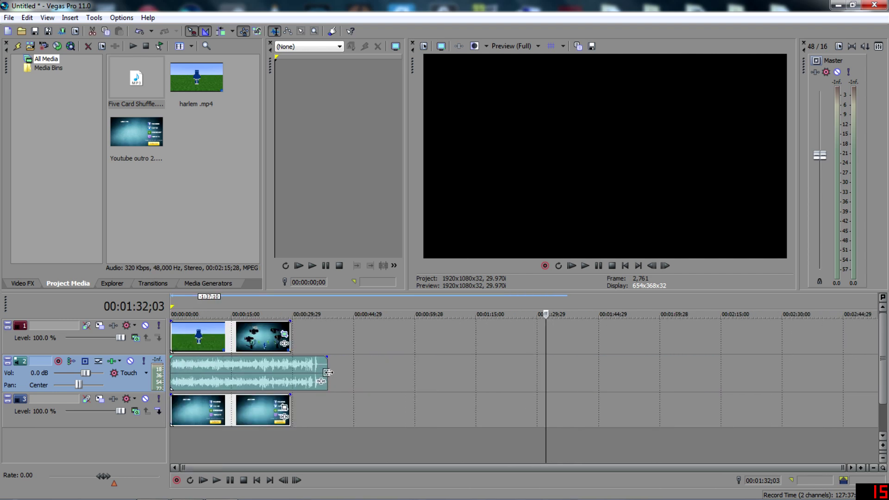
Step: Trim the music's right edge shorter while adjusting the timeline view
{"action": "scroll", "coordinate": [327, 372], "scroll_direction": "up", "scroll_amount": 3}
{"action": "left_click_drag", "start_coordinate": [453, 468], "coordinate": [332, 465]}
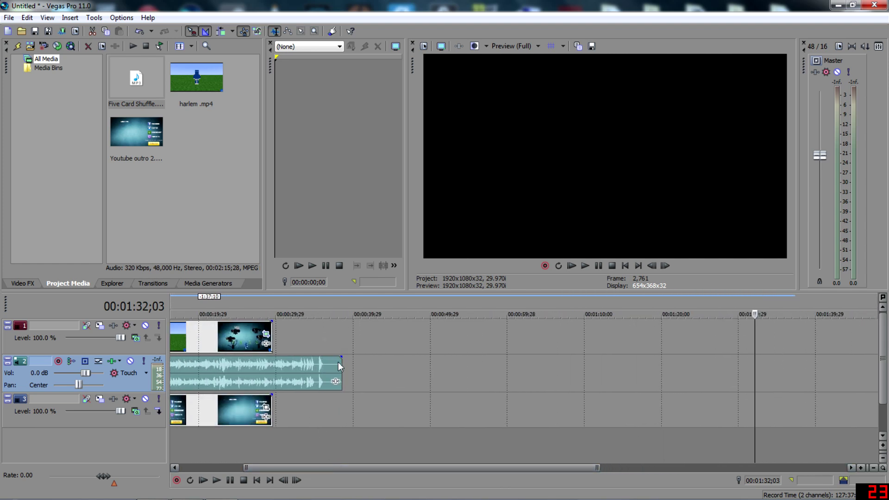
{"action": "left_click_drag", "start_coordinate": [339, 362], "coordinate": [330, 362]}
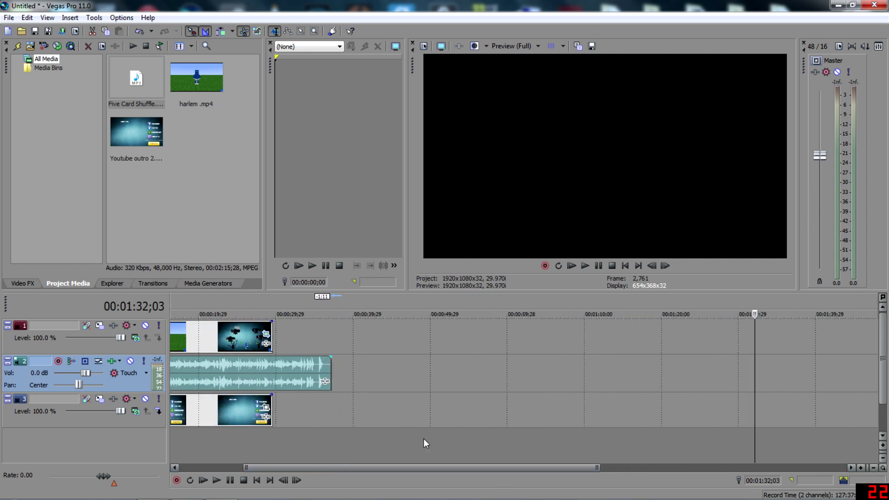
{"action": "left_click_drag", "start_coordinate": [425, 465], "coordinate": [331, 471]}
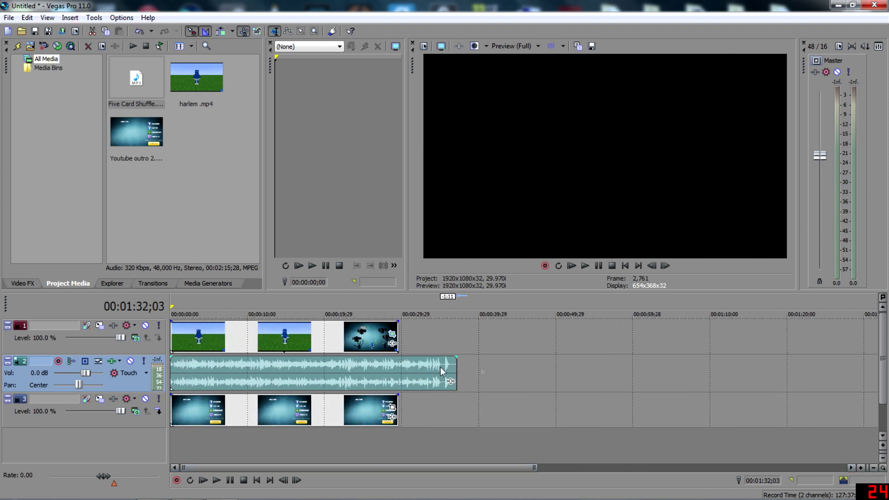
{"action": "scroll", "coordinate": [458, 384], "scroll_direction": "down", "scroll_amount": 3}
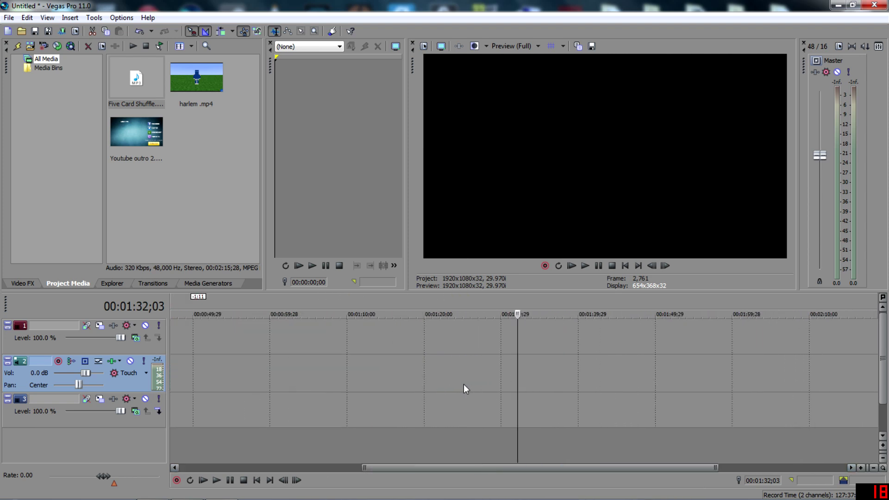
{"action": "scroll", "coordinate": [329, 393], "scroll_direction": "up", "scroll_amount": 4}
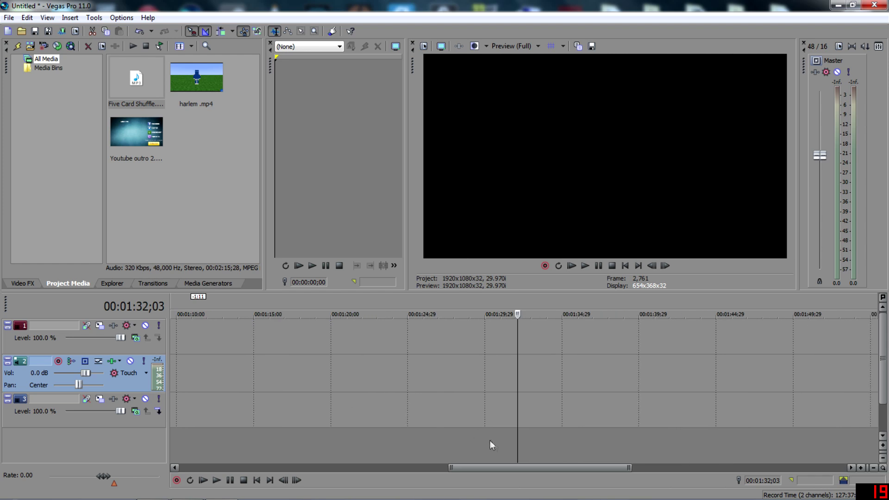
{"action": "left_click_drag", "start_coordinate": [502, 465], "coordinate": [283, 453]}
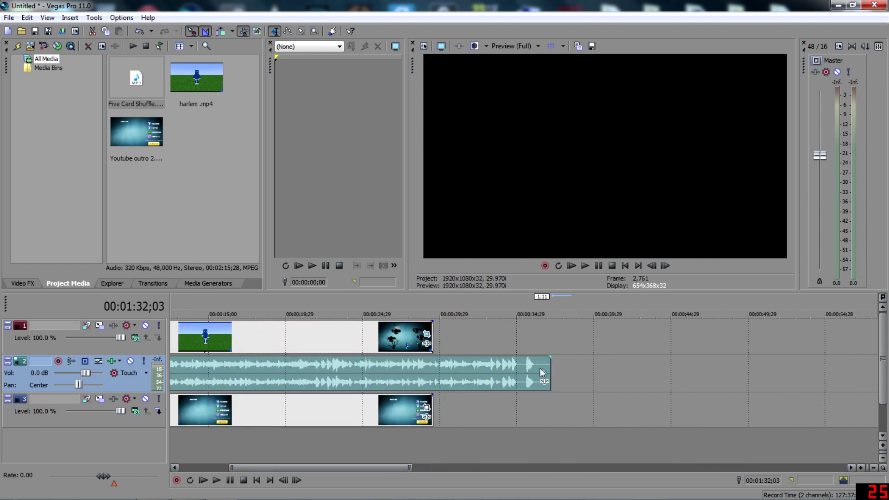
{"action": "left_click_drag", "start_coordinate": [549, 368], "coordinate": [539, 373]}
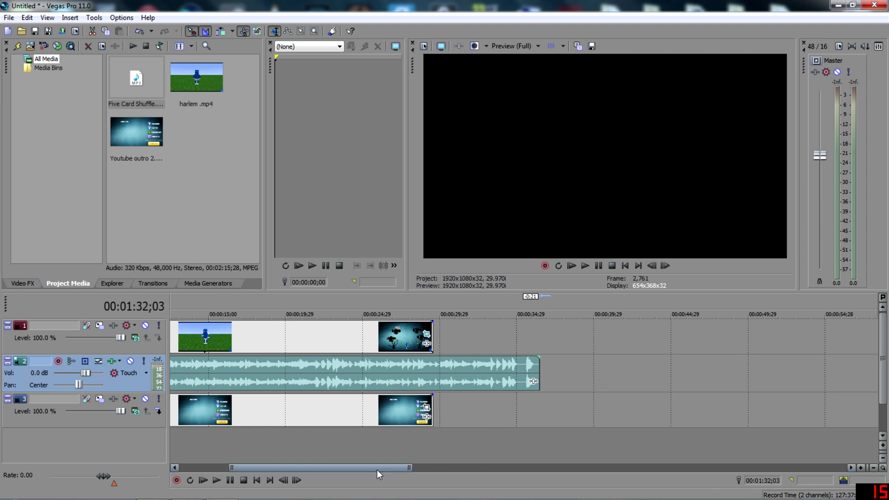
{"action": "left_click_drag", "start_coordinate": [377, 470], "coordinate": [293, 466]}
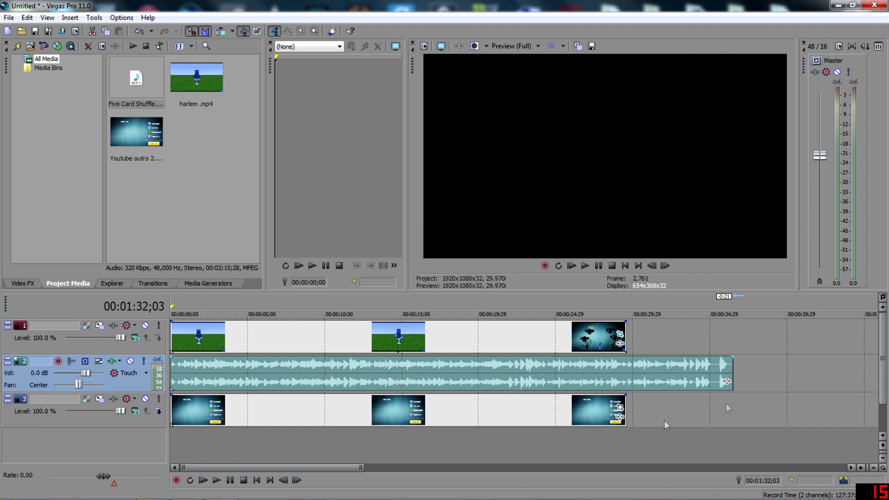
{"action": "scroll", "coordinate": [657, 418], "scroll_direction": "up", "scroll_amount": 10}
{"action": "left_click_drag", "start_coordinate": [540, 467], "coordinate": [321, 456]}
Step: Set the cursor to 00:00:35;08 and trim the music's end slightly
{"action": "left_click", "coordinate": [422, 414]}
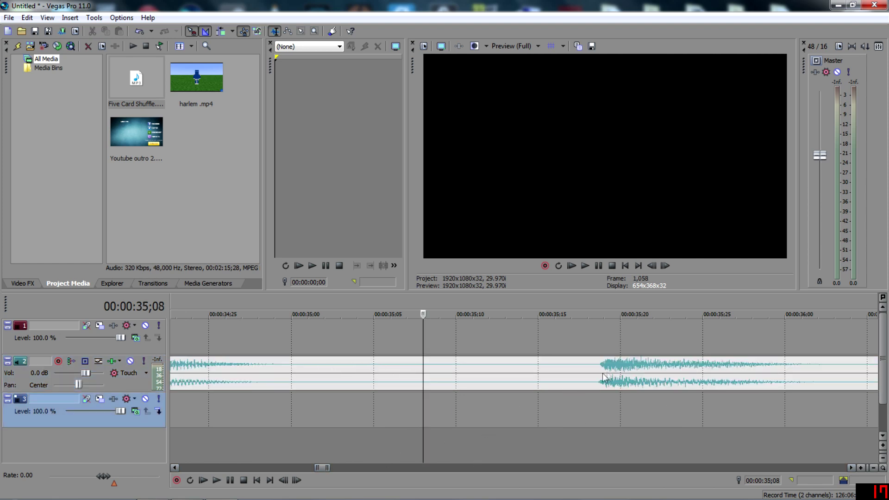
{"action": "scroll", "coordinate": [532, 396], "scroll_direction": "down", "scroll_amount": 5}
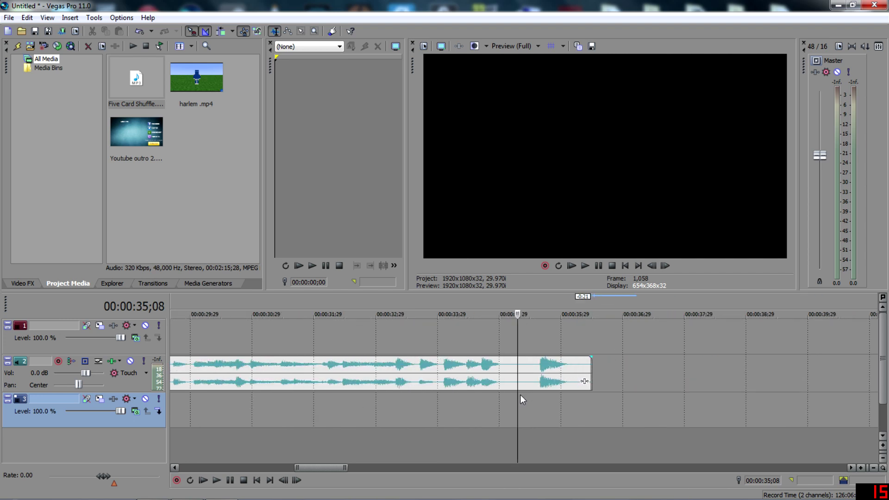
{"action": "scroll", "coordinate": [520, 394], "scroll_direction": "down", "scroll_amount": 2}
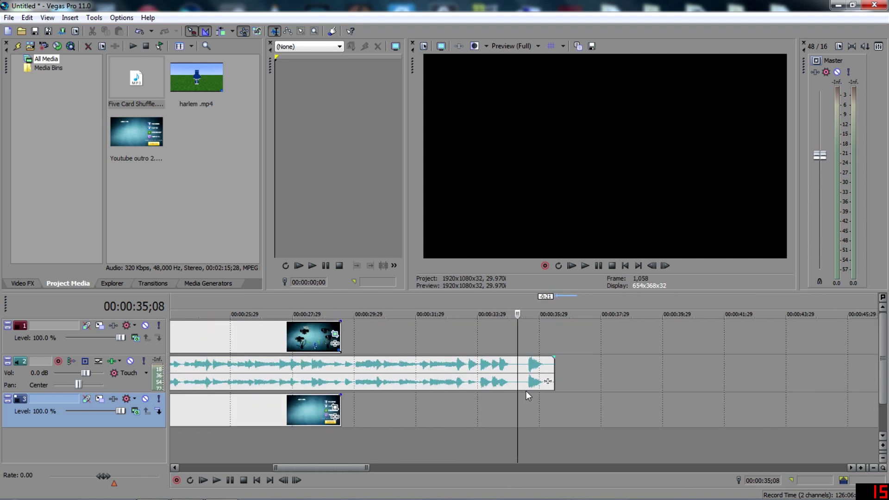
{"action": "left_click", "coordinate": [553, 366]}
{"action": "left_click_drag", "start_coordinate": [552, 366], "coordinate": [549, 366]}
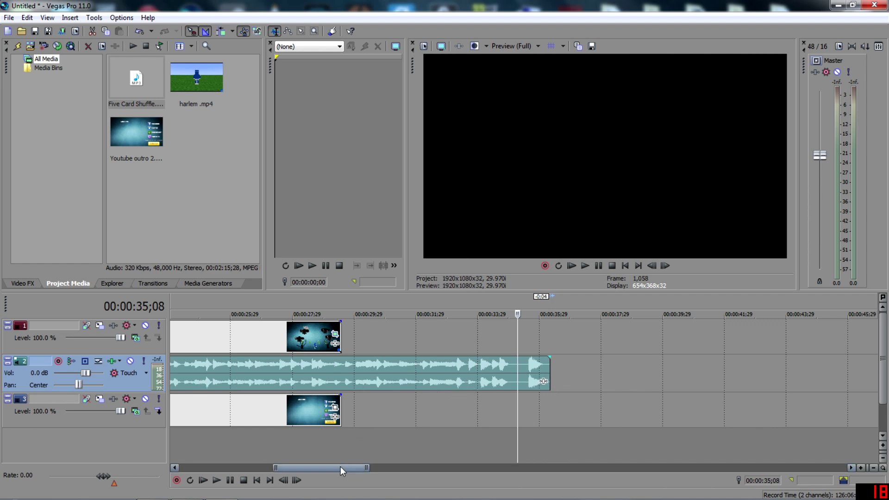
{"action": "left_click_drag", "start_coordinate": [340, 467], "coordinate": [330, 470]}
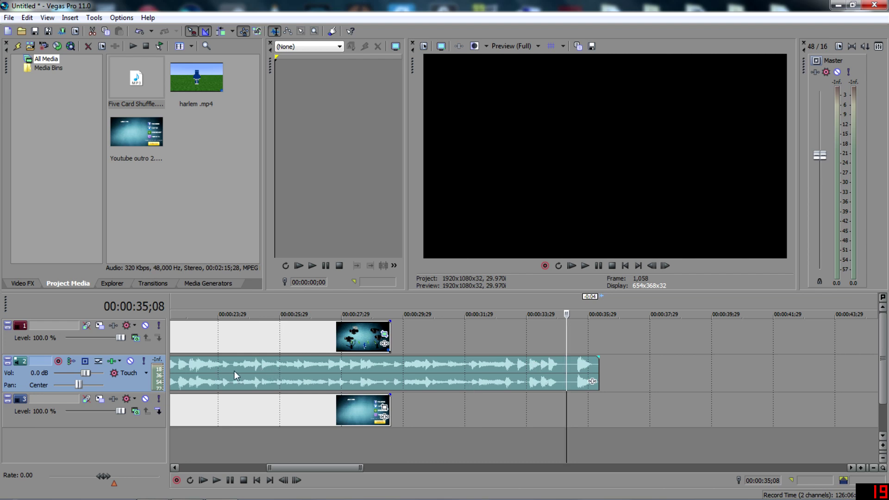
{"action": "mouse_move", "coordinate": [309, 467]}
{"action": "left_mouse_down"}
{"action": "mouse_move", "coordinate": [204, 457]}
{"action": "mouse_move", "coordinate": [309, 465]}
{"action": "left_mouse_up"}
Step: Extend the harlem footage and outro background to end with the music near 35 seconds
{"action": "left_click_drag", "start_coordinate": [398, 329], "coordinate": [608, 333]}
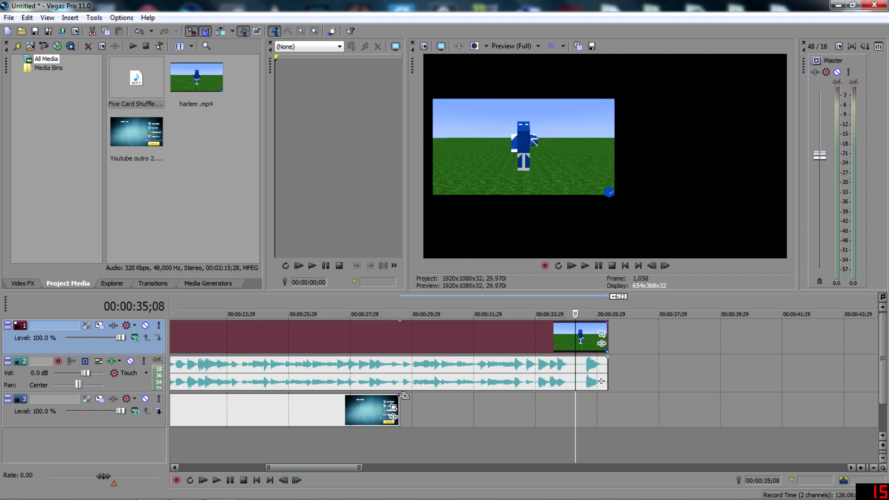
{"action": "left_click_drag", "start_coordinate": [404, 395], "coordinate": [613, 399]}
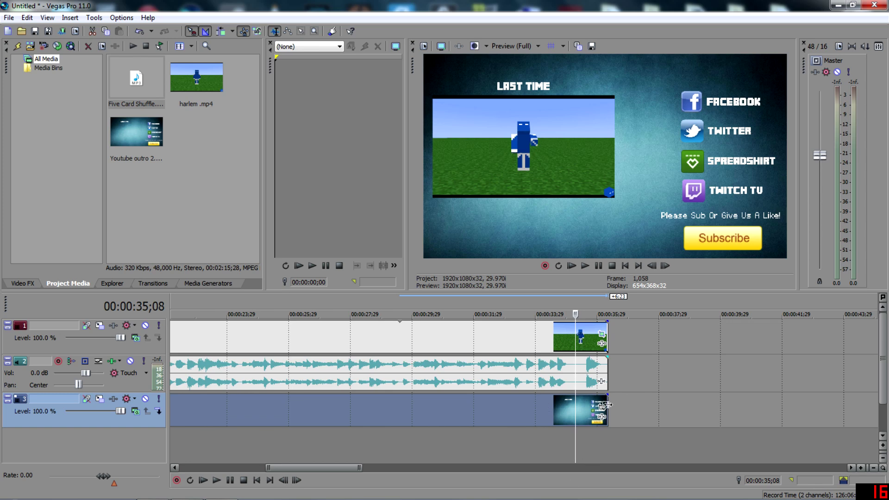
{"action": "left_click", "coordinate": [670, 403]}
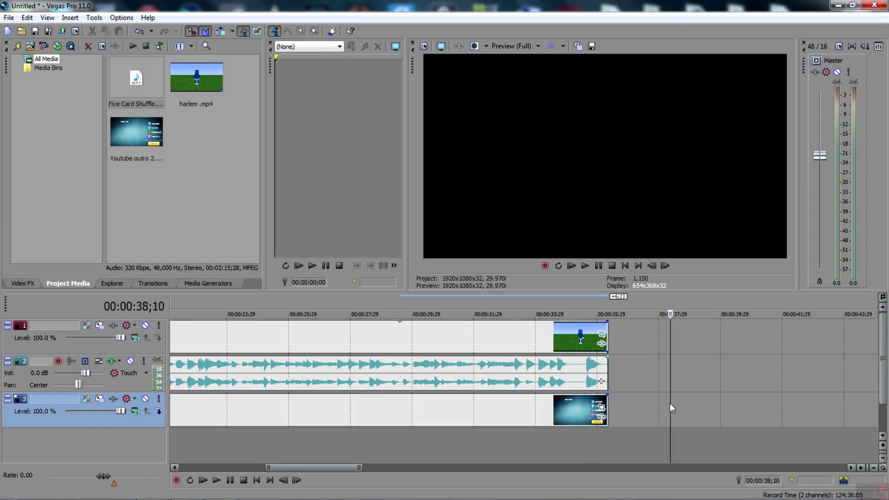
{"action": "left_click", "coordinate": [504, 457]}
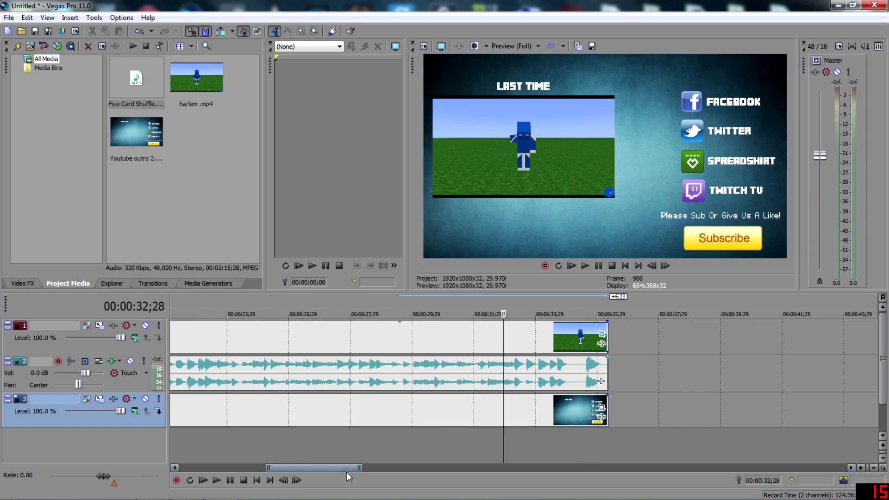
Step: Add short fade-outs at the end and fade-ins at the start of the harlem footage and outro background clips
{"action": "left_click_drag", "start_coordinate": [346, 468], "coordinate": [198, 465]}
{"action": "scroll", "coordinate": [304, 418], "scroll_direction": "down", "scroll_amount": 4}
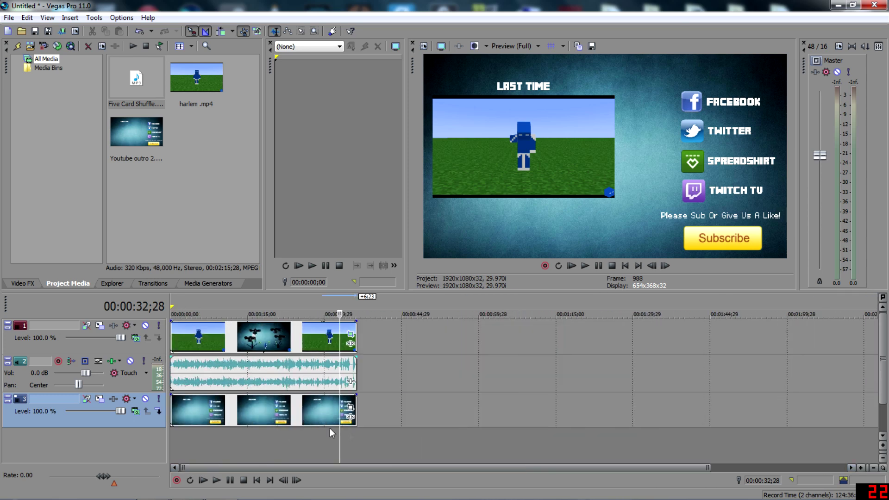
{"action": "scroll", "coordinate": [330, 427], "scroll_direction": "up", "scroll_amount": 3}
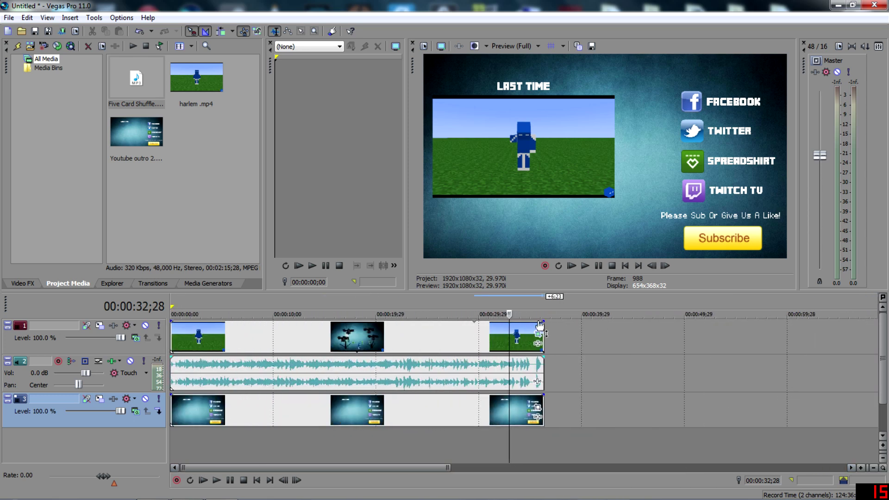
{"action": "left_click_drag", "start_coordinate": [540, 321], "coordinate": [536, 322]}
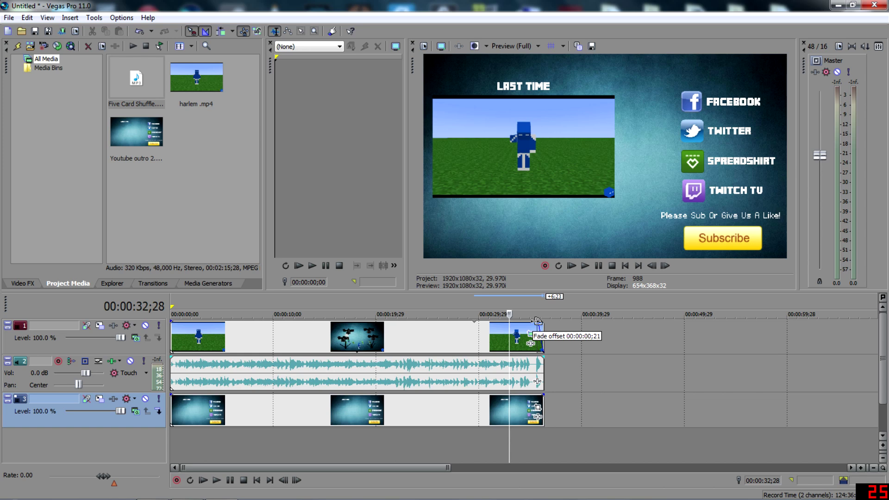
{"action": "left_click_drag", "start_coordinate": [540, 394], "coordinate": [536, 394]}
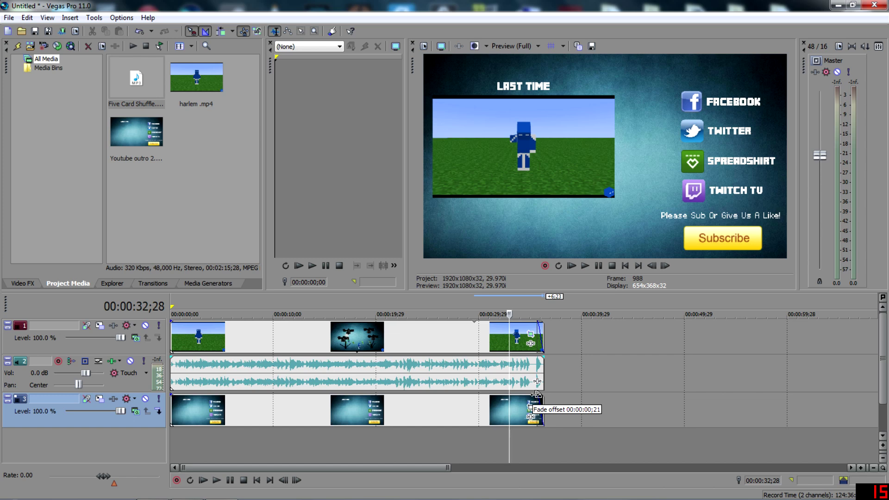
{"action": "mouse_move", "coordinate": [536, 394]}
{"action": "left_mouse_down"}
{"action": "mouse_move", "coordinate": [515, 399]}
{"action": "mouse_move", "coordinate": [533, 398]}
{"action": "left_mouse_up"}
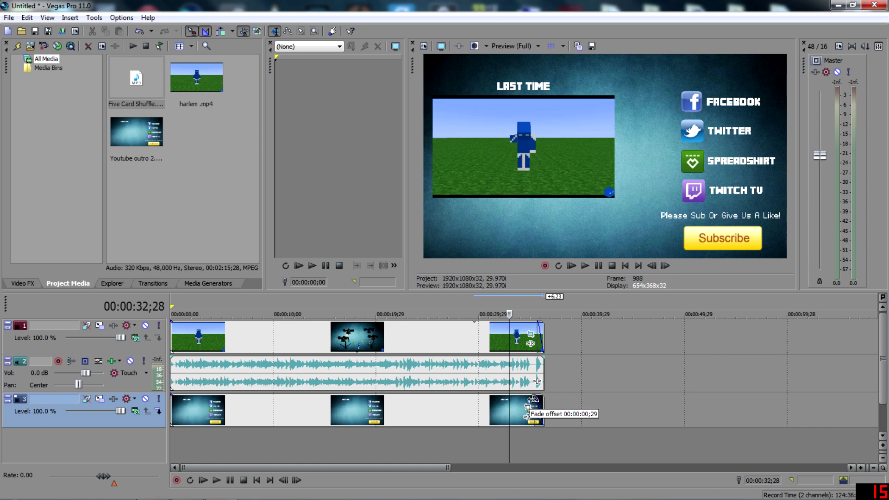
{"action": "left_click_drag", "start_coordinate": [533, 398], "coordinate": [535, 399]}
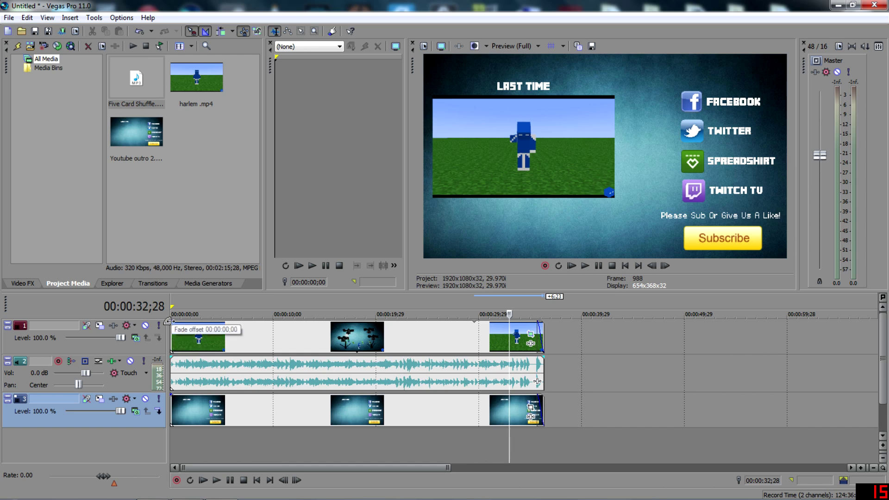
{"action": "left_click_drag", "start_coordinate": [168, 321], "coordinate": [182, 320]}
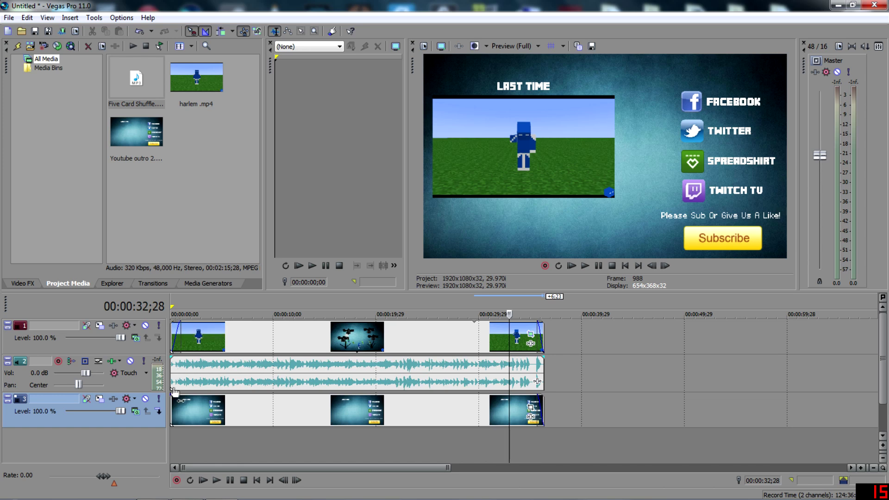
{"action": "left_click_drag", "start_coordinate": [170, 393], "coordinate": [179, 394]}
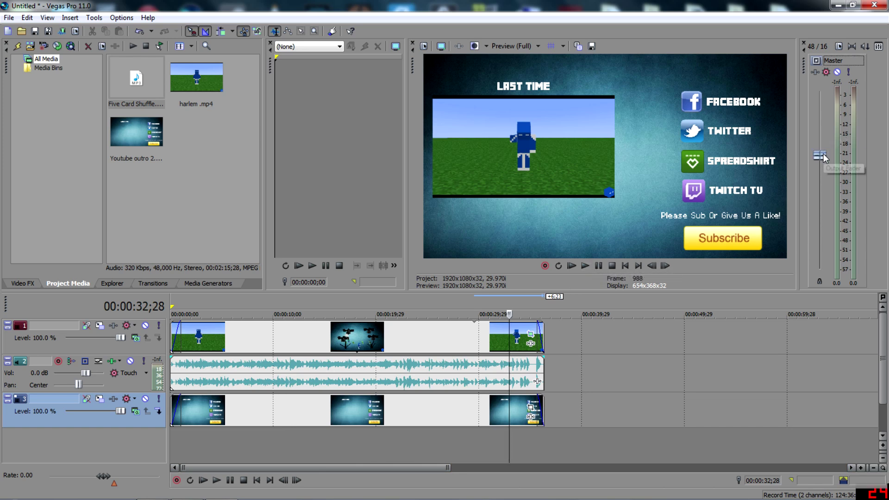
{"action": "left_click_drag", "start_coordinate": [823, 158], "coordinate": [821, 233]}
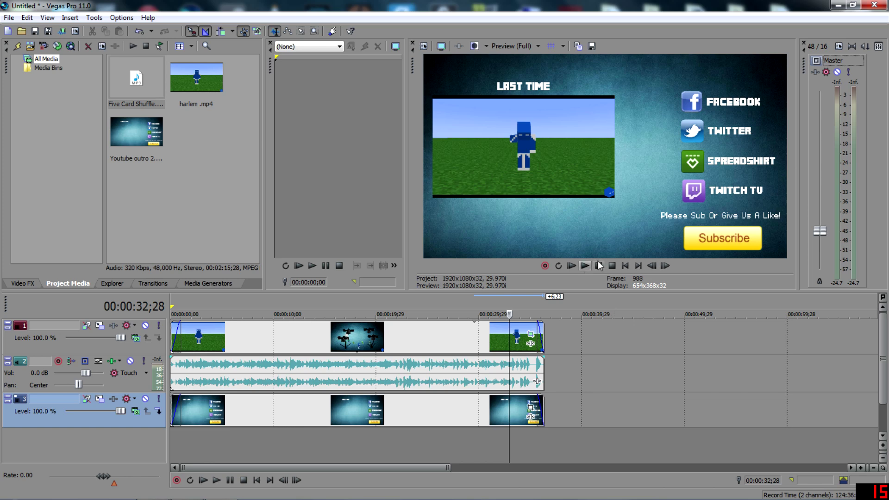
{"action": "left_click", "coordinate": [571, 266]}
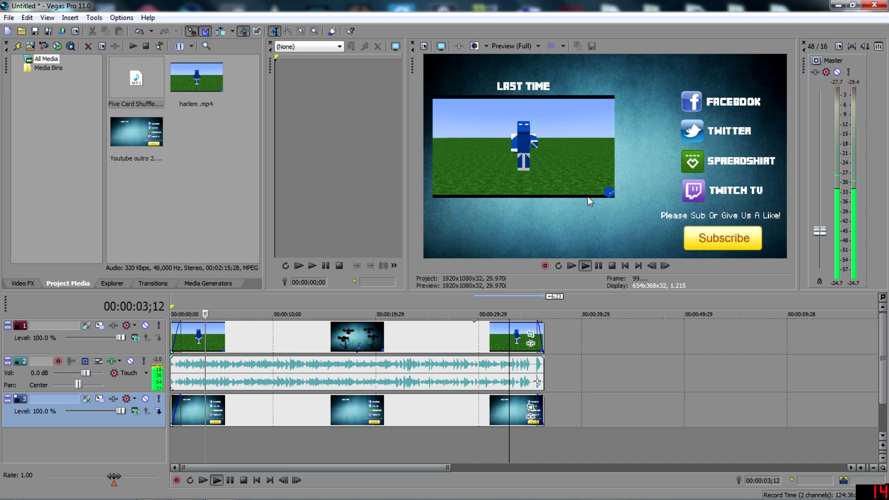
{"action": "key", "text": "space"}
{"action": "left_click", "coordinate": [661, 397]}
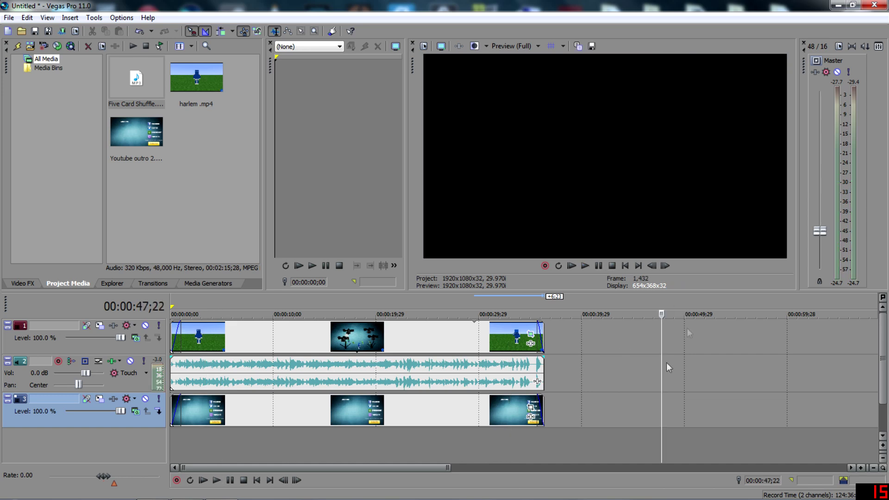
{"action": "left_click", "coordinate": [240, 444]}
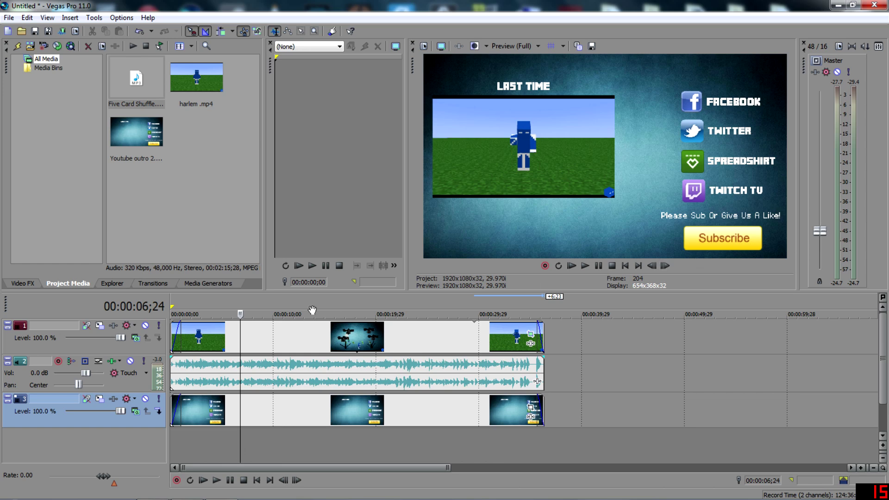
{"action": "left_click", "coordinate": [228, 444]}
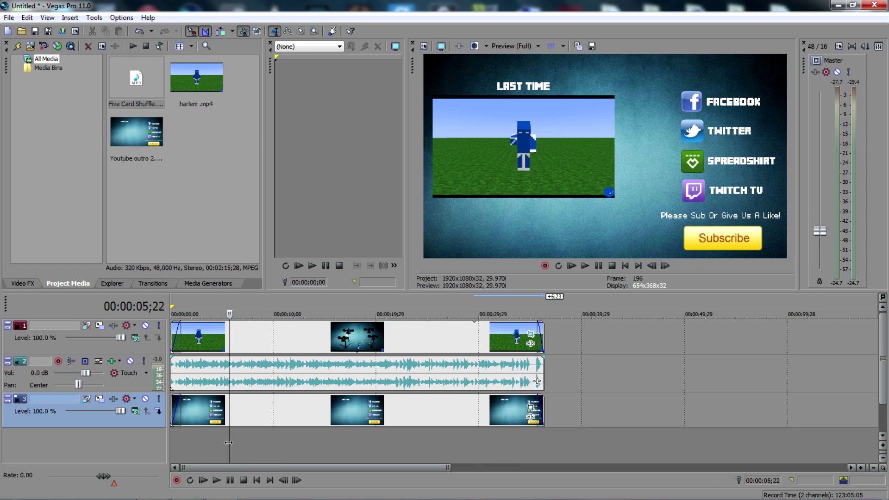
{"action": "left_click_drag", "start_coordinate": [229, 442], "coordinate": [172, 442]}
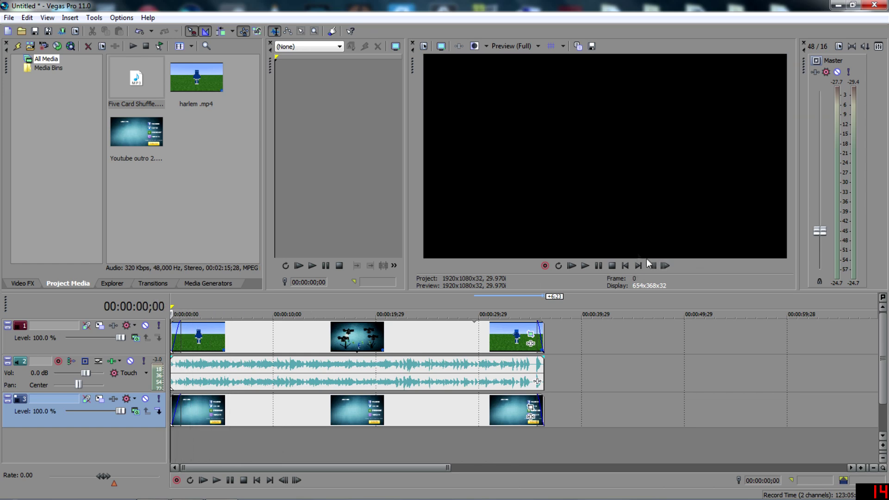
{"action": "left_click", "coordinate": [665, 266]}
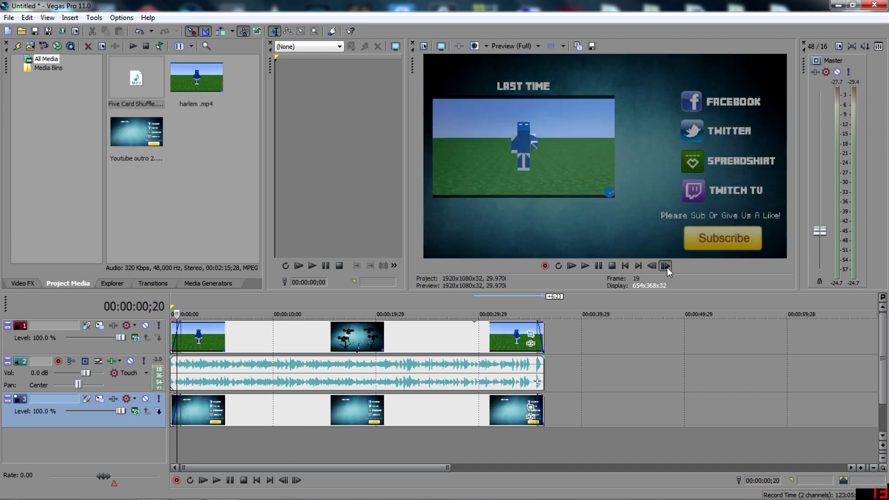
{"action": "left_click", "coordinate": [666, 268]}
{"action": "left_click", "coordinate": [666, 267]}
{"action": "left_click", "coordinate": [653, 265]}
{"action": "left_click", "coordinate": [653, 265]}
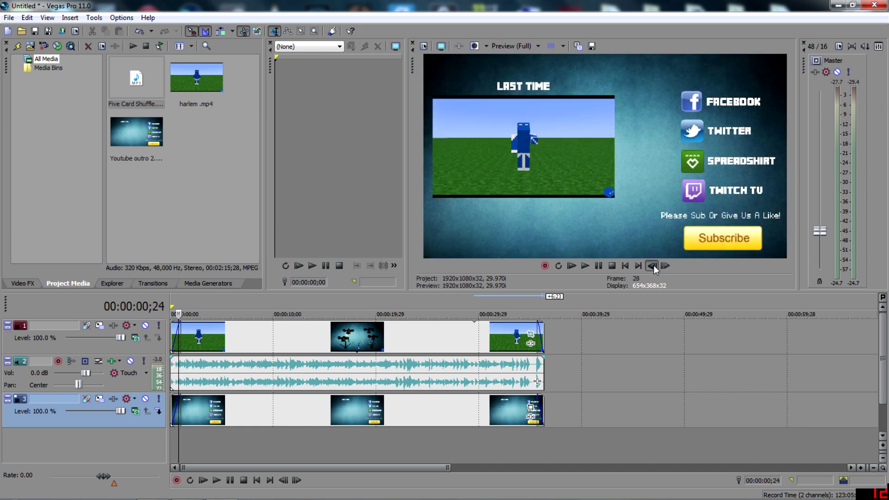
{"action": "left_click_drag", "start_coordinate": [654, 265], "coordinate": [664, 265]}
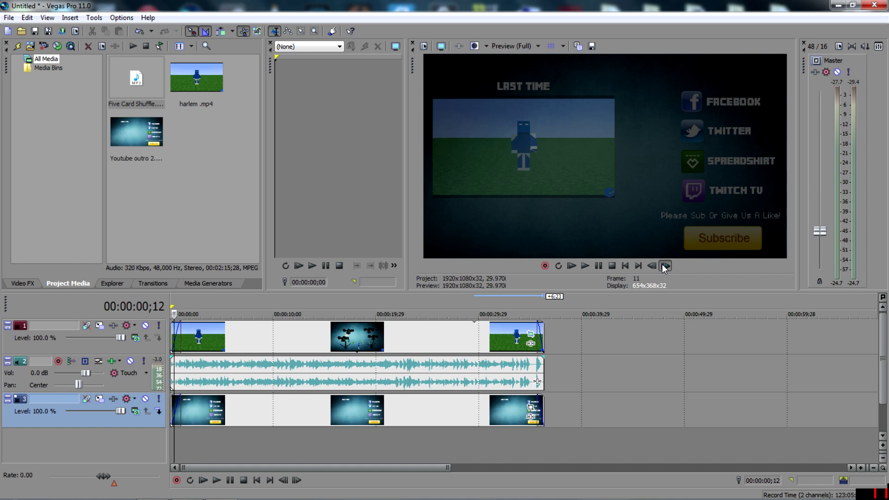
{"action": "left_click", "coordinate": [646, 351]}
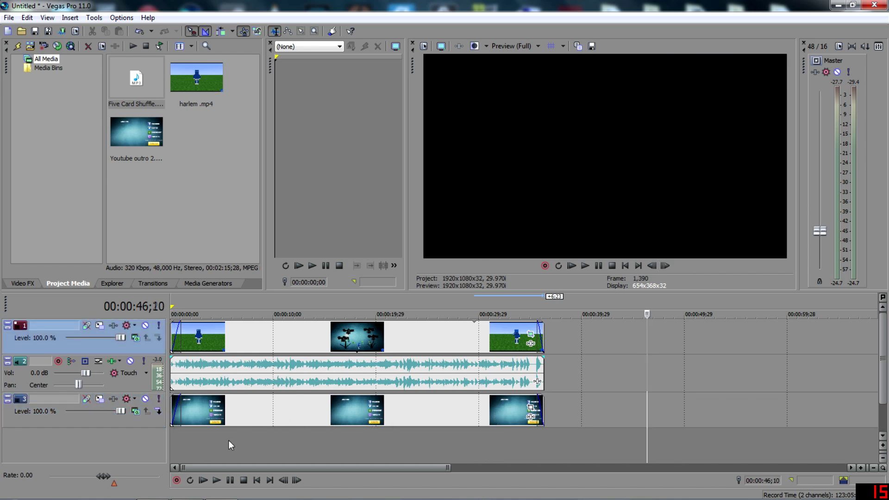
{"action": "left_click", "coordinate": [228, 440]}
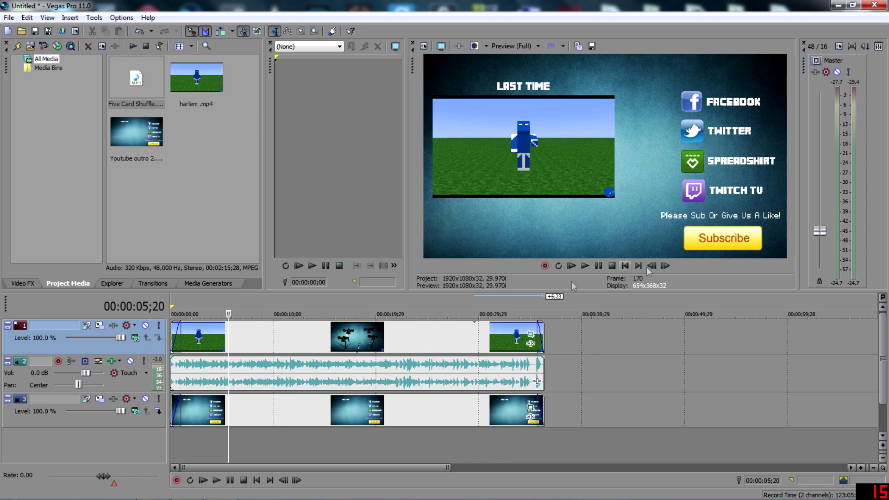
{"action": "left_click", "coordinate": [665, 265]}
{"action": "left_click", "coordinate": [665, 265]}
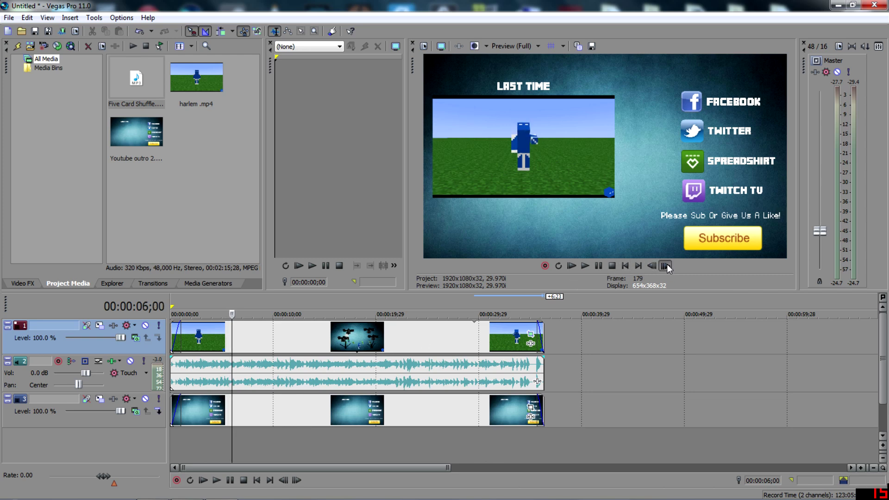
{"action": "left_click", "coordinate": [665, 265]}
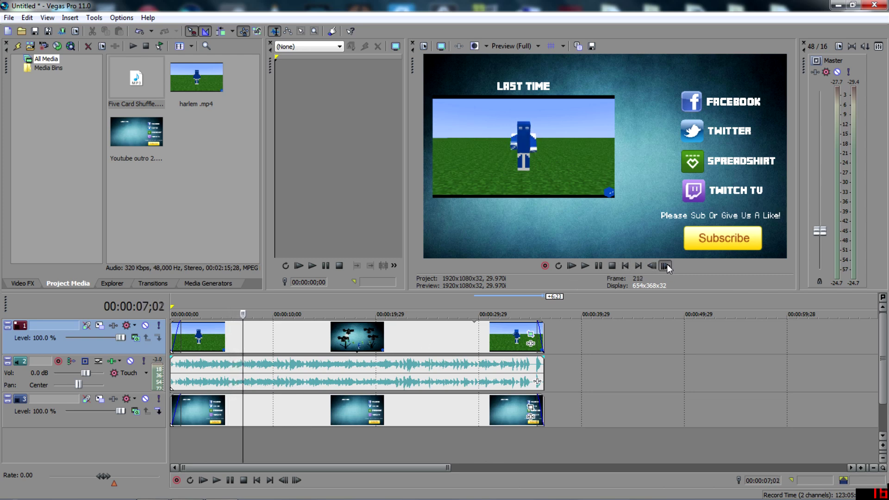
{"action": "left_click", "coordinate": [665, 265]}
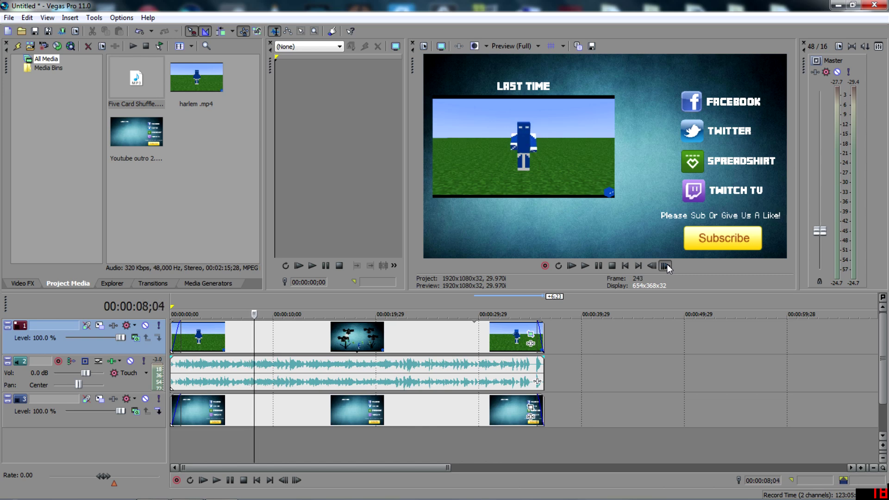
{"action": "left_click", "coordinate": [665, 265]}
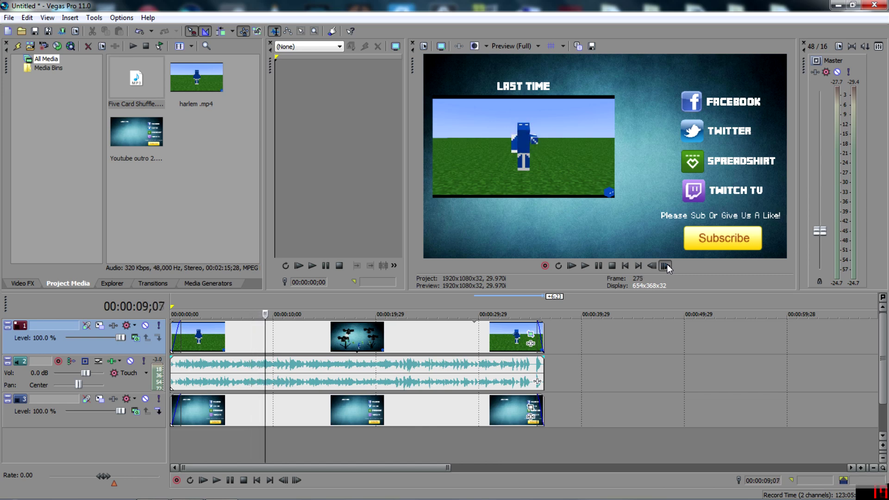
{"action": "left_click", "coordinate": [537, 434]}
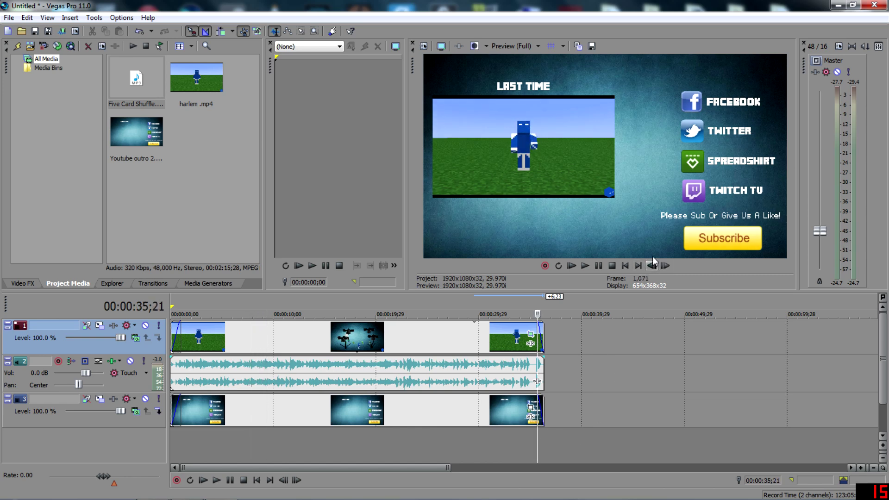
{"action": "left_click", "coordinate": [665, 265]}
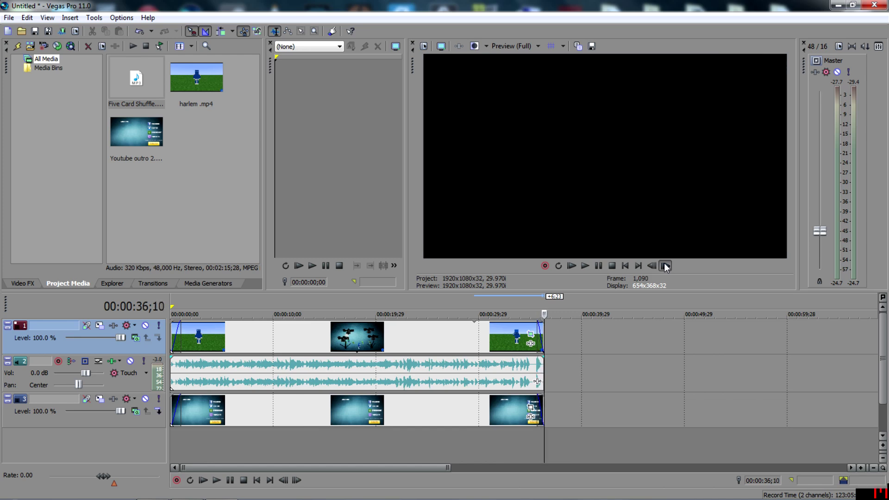
{"action": "left_click", "coordinate": [666, 265]}
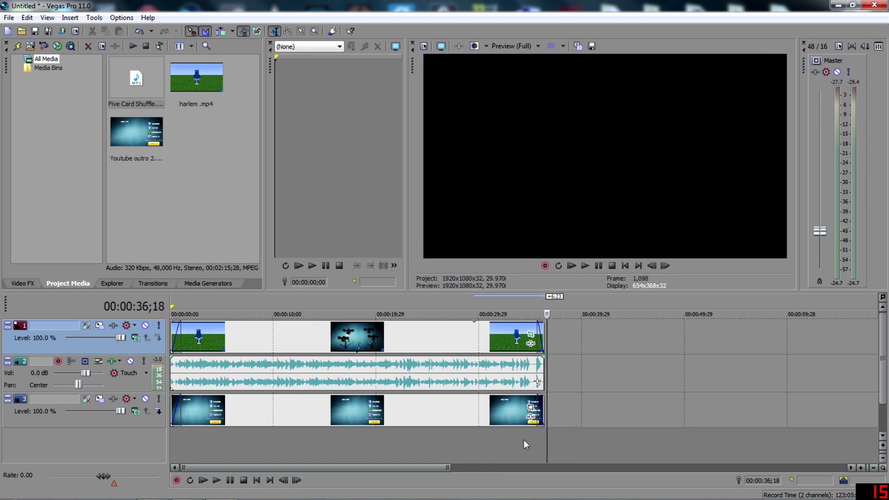
{"action": "left_click", "coordinate": [505, 441]}
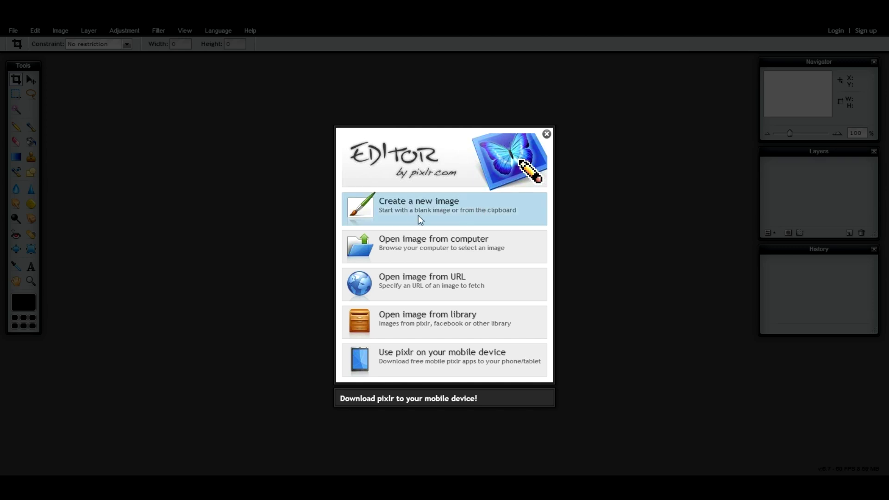
Step: Close the Pixlr Editor welcome screen
{"action": "left_click", "coordinate": [440, 248]}
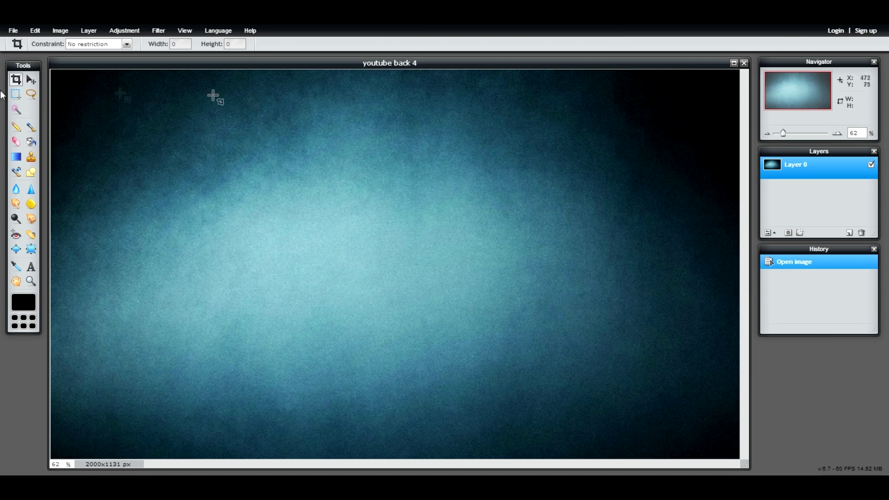
Step: Open the Layer menu and close it again without choosing a command
{"action": "left_click", "coordinate": [92, 30]}
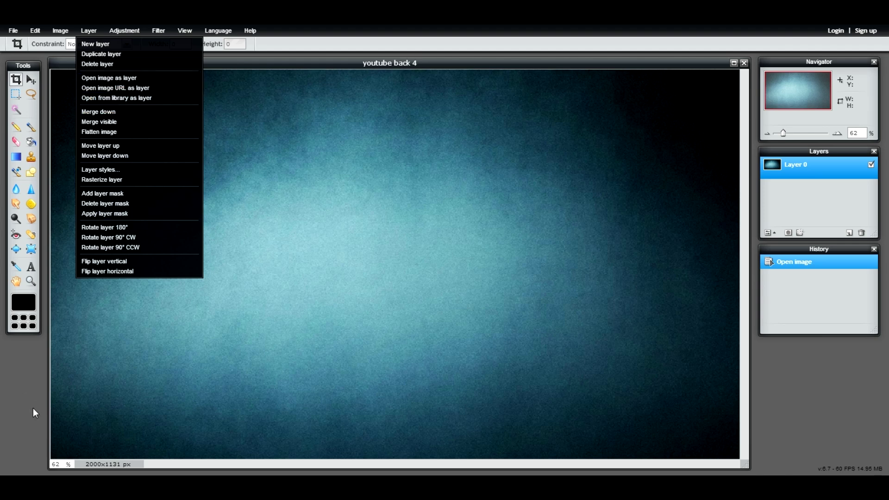
{"action": "left_click", "coordinate": [55, 458]}
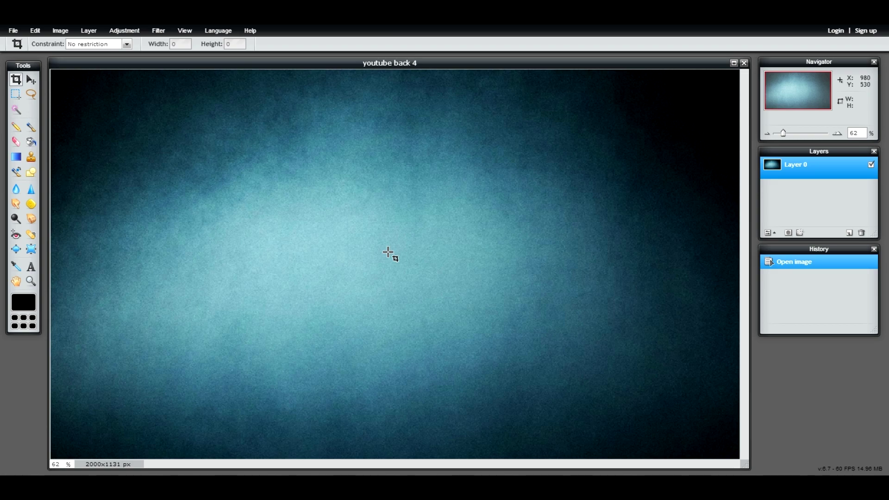
Step: Start Open image URL as layer and cancel it, then choose Layer > Open image as layer instead
{"action": "left_click", "coordinate": [93, 30]}
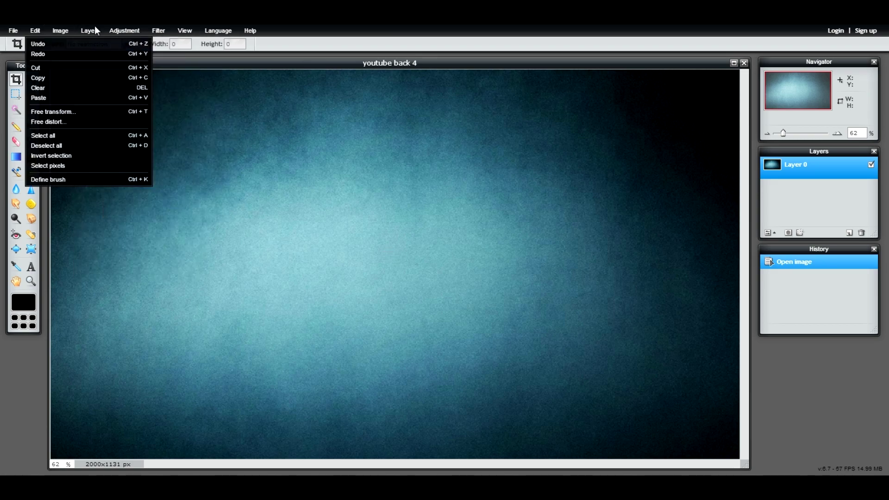
{"action": "mouse_move", "coordinate": [95, 29]}
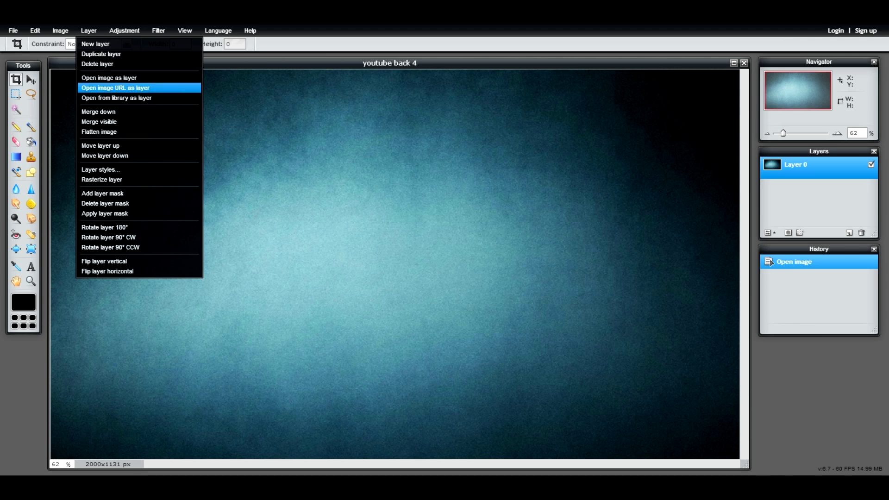
{"action": "left_click", "coordinate": [140, 89]}
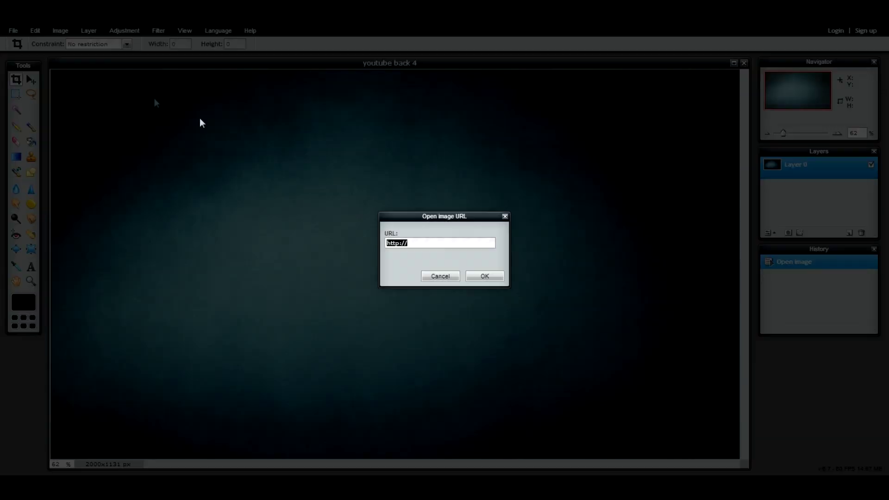
{"action": "left_click", "coordinate": [441, 276]}
{"action": "left_click", "coordinate": [88, 30]}
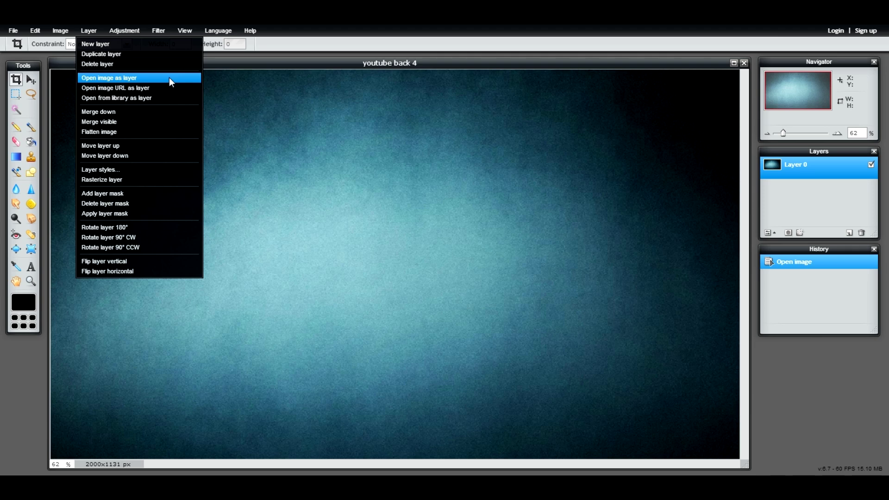
{"action": "left_click", "coordinate": [169, 78]}
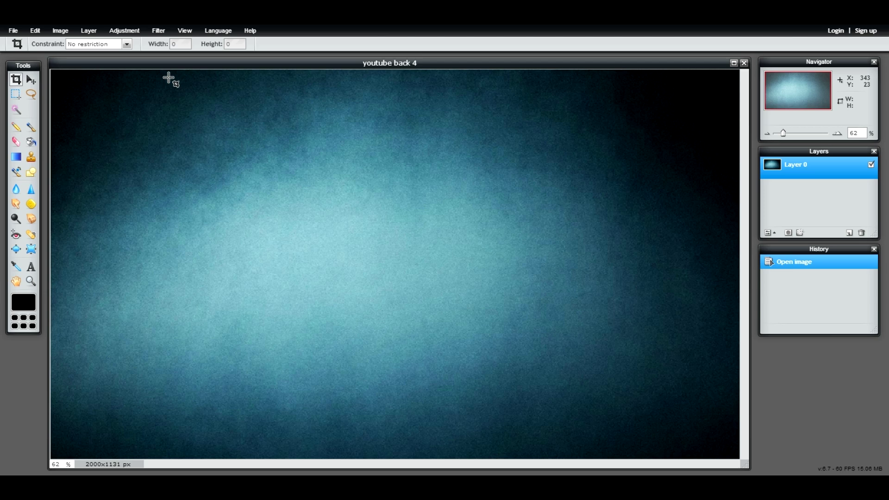
{"action": "key", "text": "ctrl+v"}
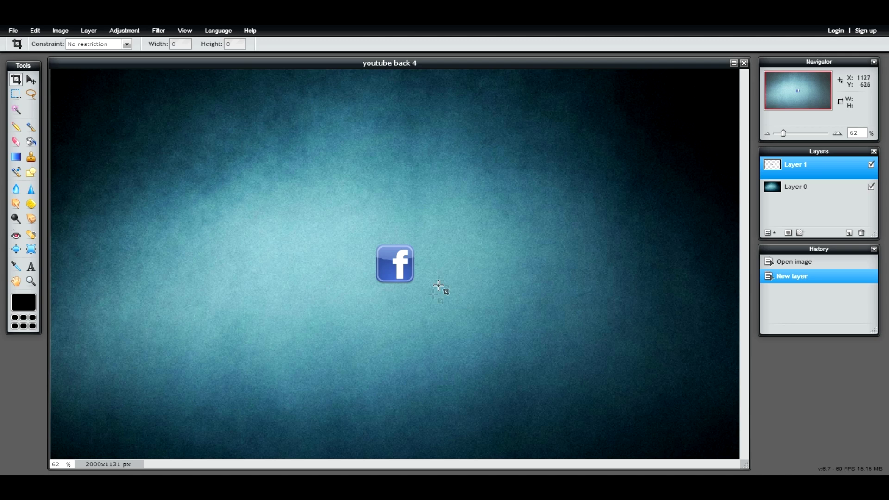
{"action": "left_click", "coordinate": [31, 80]}
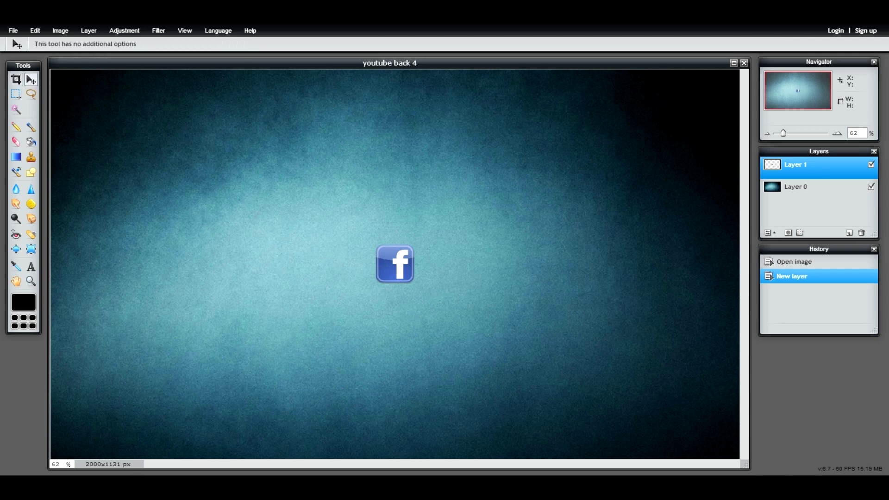
{"action": "left_click_drag", "start_coordinate": [391, 258], "coordinate": [177, 119]}
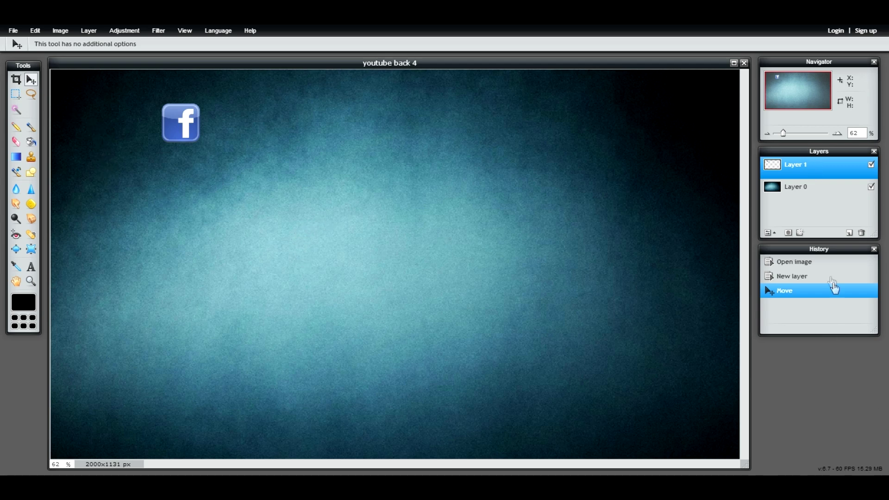
{"action": "left_click", "coordinate": [19, 142]}
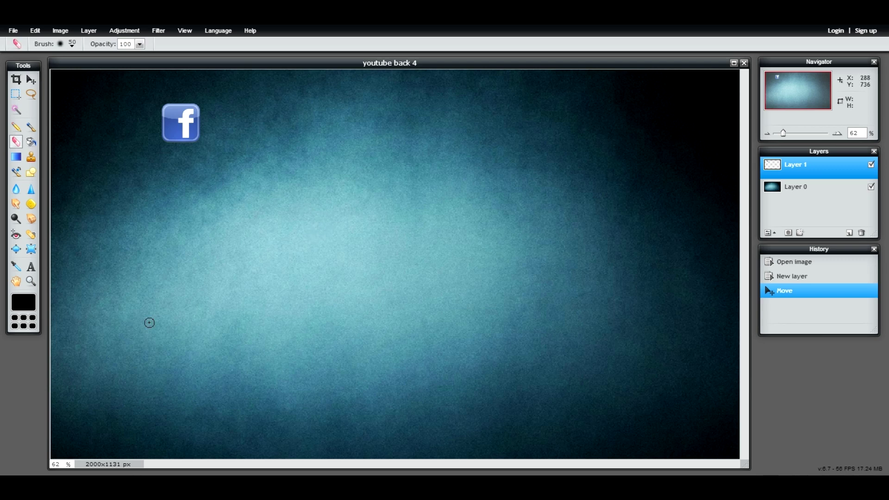
{"action": "left_click_drag", "start_coordinate": [389, 317], "coordinate": [390, 297]}
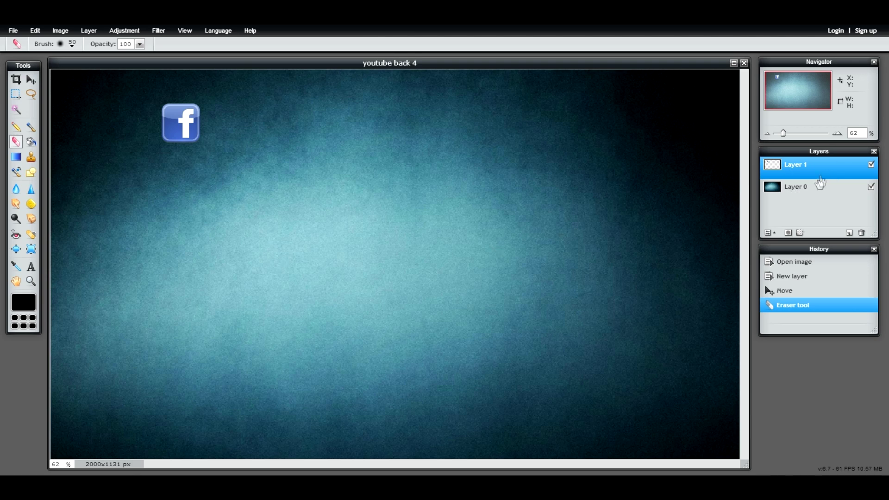
{"action": "left_click_drag", "start_coordinate": [819, 183], "coordinate": [817, 166]}
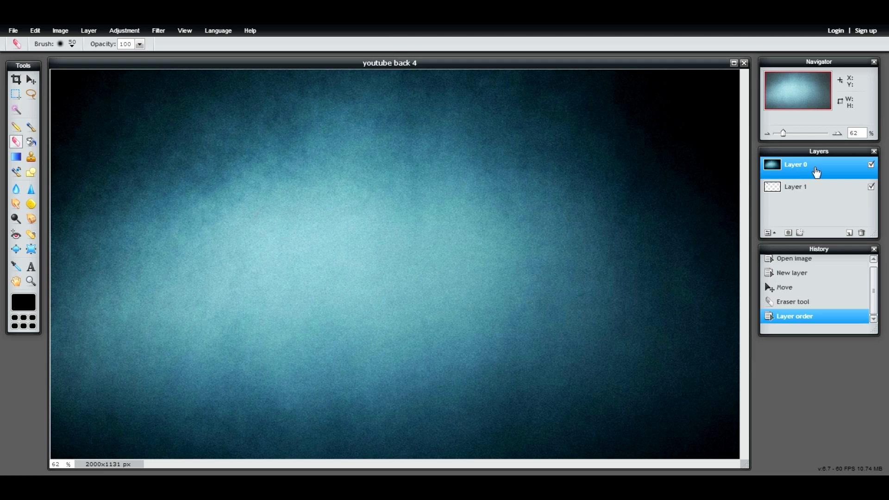
{"action": "left_click_drag", "start_coordinate": [816, 172], "coordinate": [807, 212]}
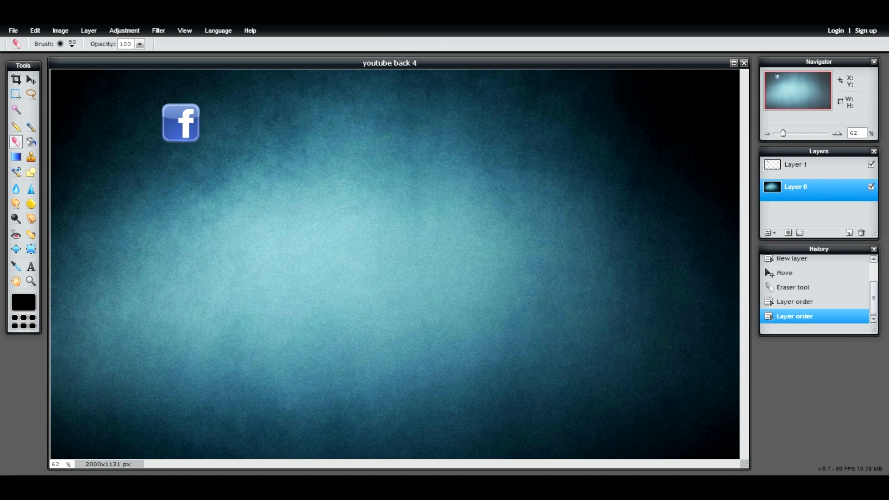
{"action": "left_click", "coordinate": [88, 31]}
Step: Paste the Twitch icon as a layer above the Facebook layer and move it right of centre
{"action": "mouse_move", "coordinate": [124, 30]}
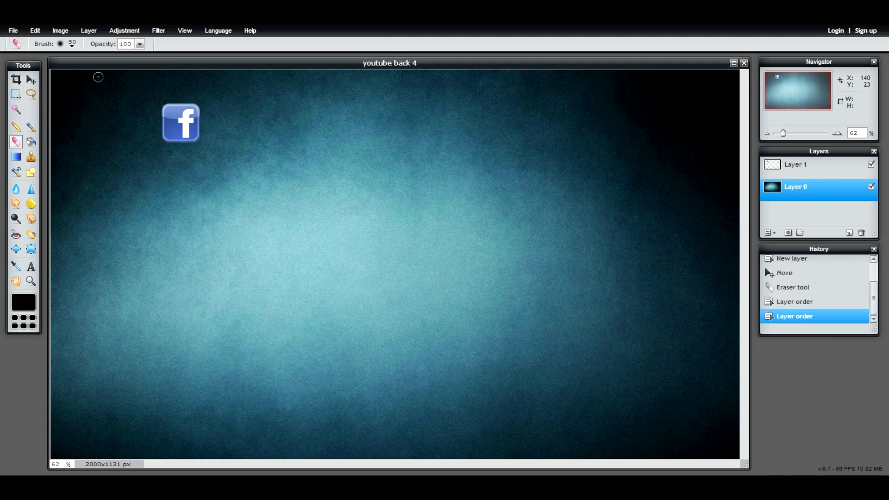
{"action": "key", "text": "ctrl+v"}
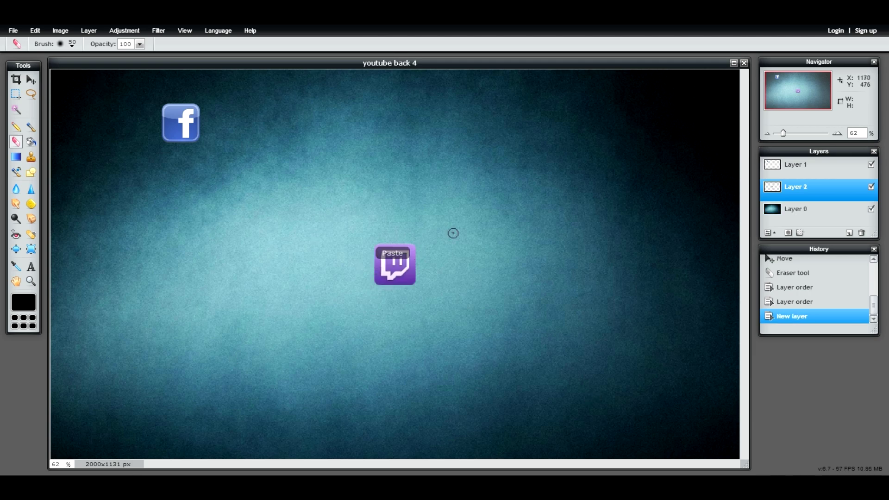
{"action": "left_click", "coordinate": [31, 79]}
{"action": "left_click_drag", "start_coordinate": [409, 279], "coordinate": [355, 182]}
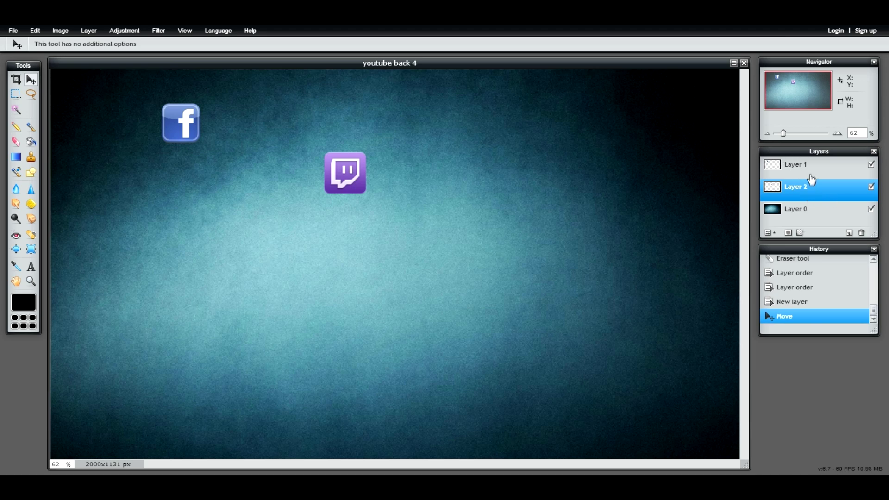
{"action": "left_click_drag", "start_coordinate": [815, 183], "coordinate": [815, 165]}
{"action": "left_click_drag", "start_coordinate": [356, 161], "coordinate": [386, 154]}
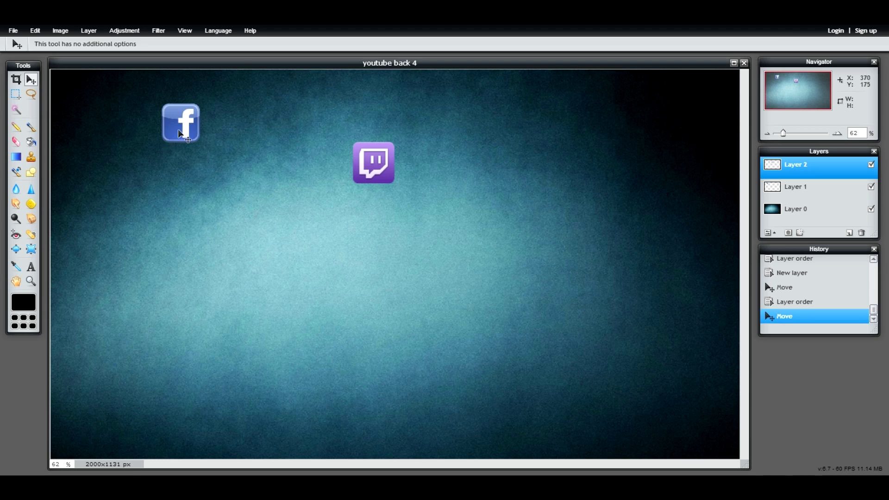
{"action": "left_click_drag", "start_coordinate": [178, 134], "coordinate": [200, 123]}
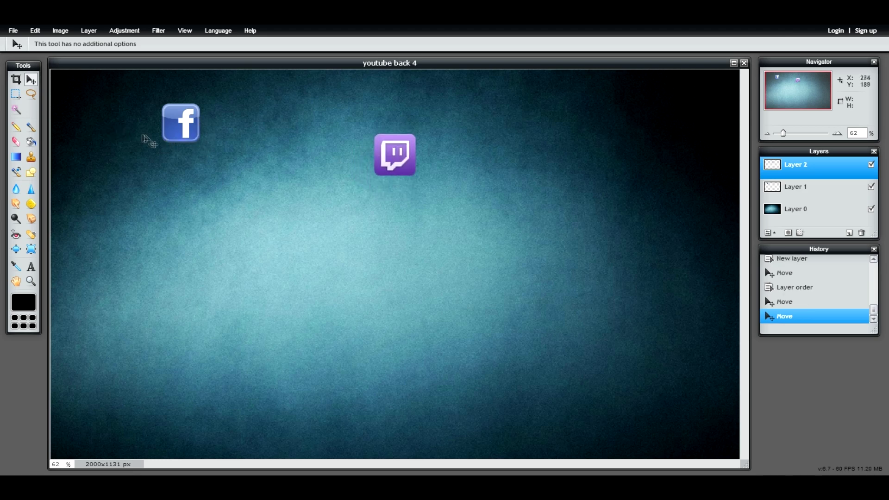
{"action": "left_click_drag", "start_coordinate": [187, 153], "coordinate": [268, 222]}
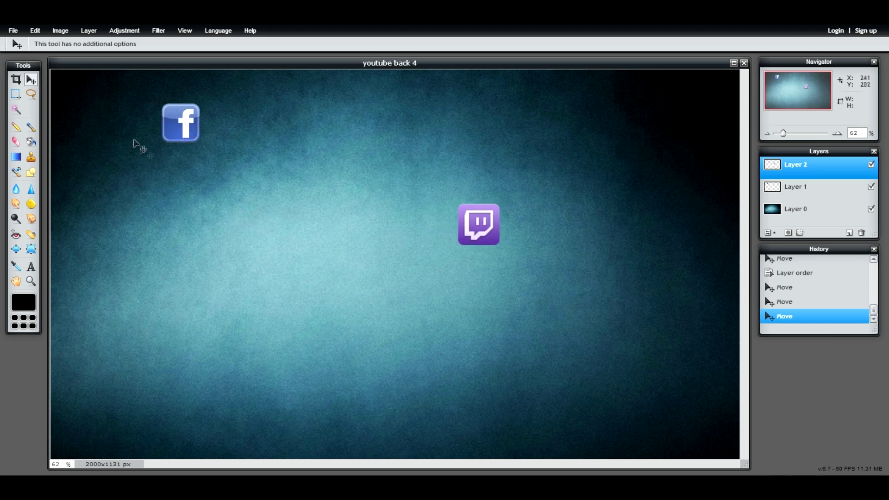
Step: Move the Facebook icon right and down into its new spot, then reselect the Twitch layer
{"action": "left_click", "coordinate": [831, 190]}
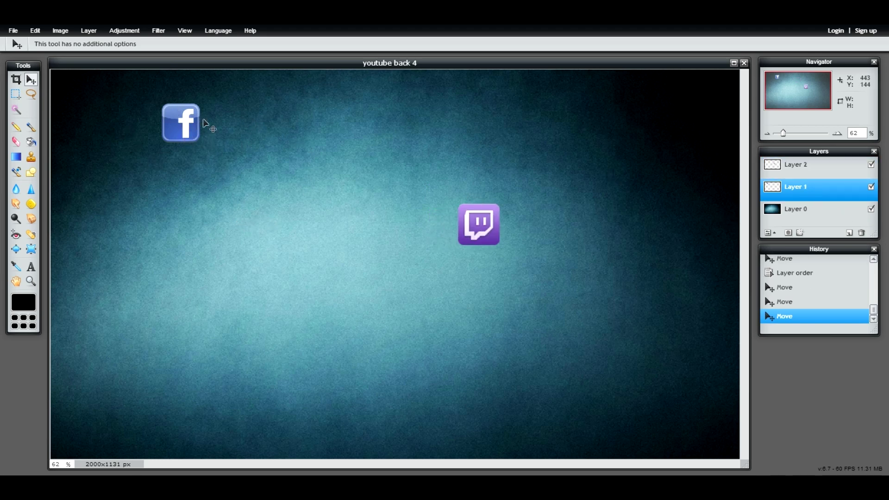
{"action": "left_click_drag", "start_coordinate": [191, 133], "coordinate": [332, 170]}
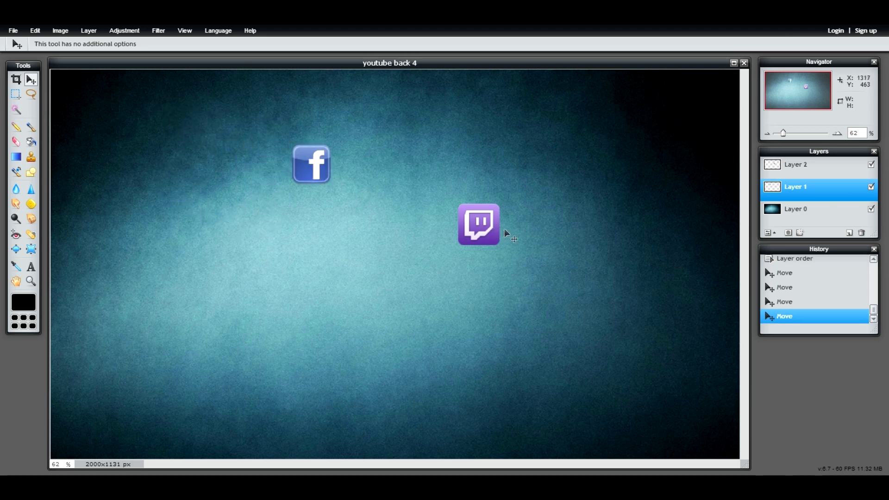
{"action": "left_click_drag", "start_coordinate": [487, 221], "coordinate": [445, 236]}
{"action": "left_click", "coordinate": [806, 166]}
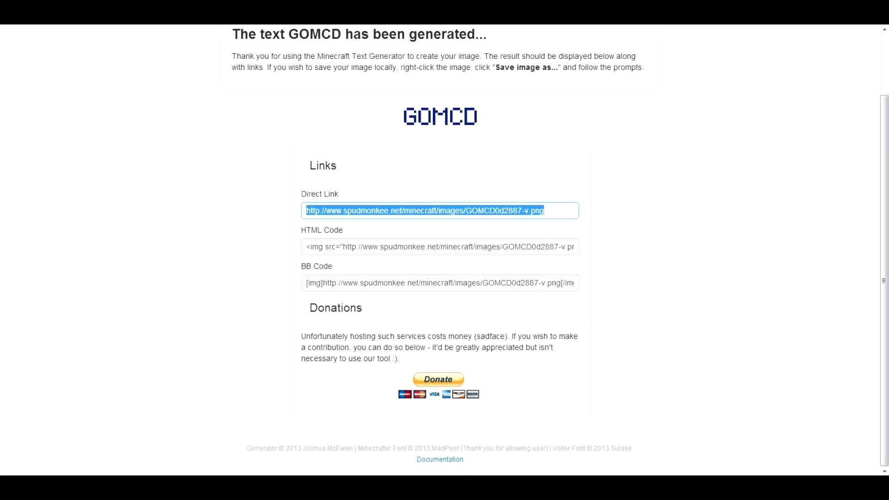
Step: Select and deselect the generated GOMCD image, then return to the generator's home page
{"action": "left_click_drag", "start_coordinate": [399, 99], "coordinate": [469, 114]}
{"action": "left_click", "coordinate": [486, 114]}
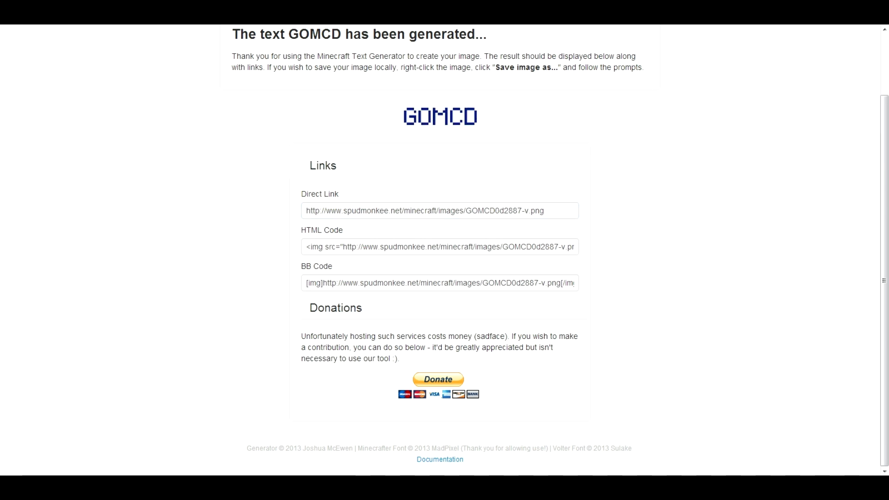
{"action": "left_click_drag", "start_coordinate": [399, 110], "coordinate": [579, 110]}
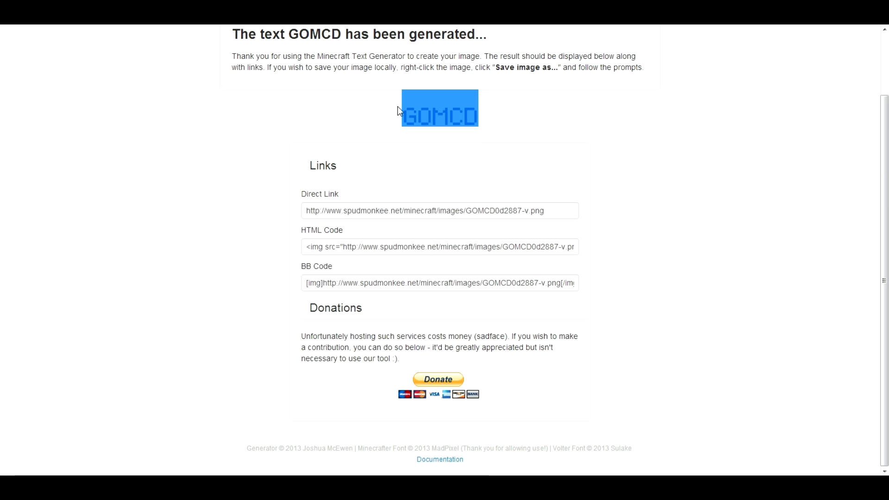
{"action": "left_click", "coordinate": [340, 84]}
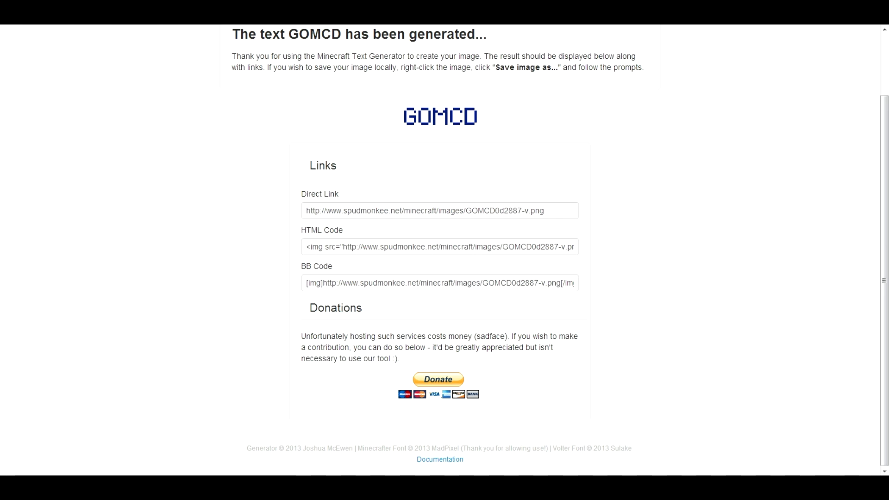
{"action": "key", "text": "alt+Left"}
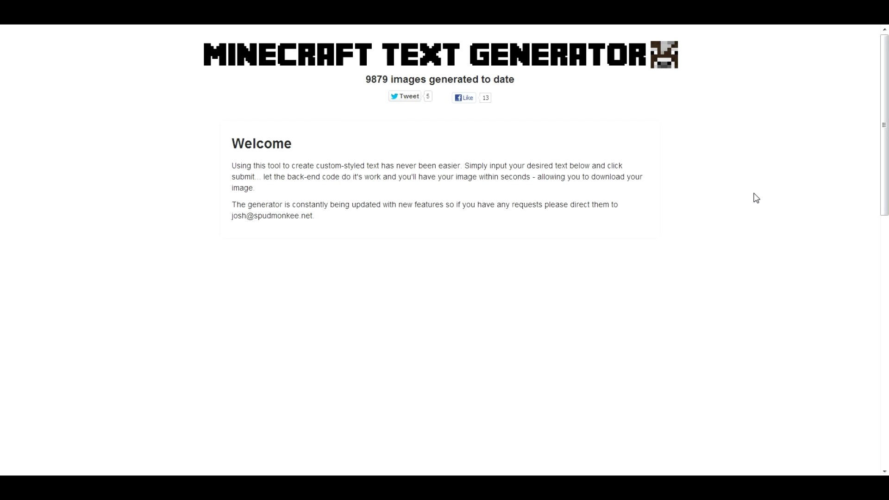
{"action": "scroll", "coordinate": [756, 198], "scroll_direction": "down", "scroll_amount": 10}
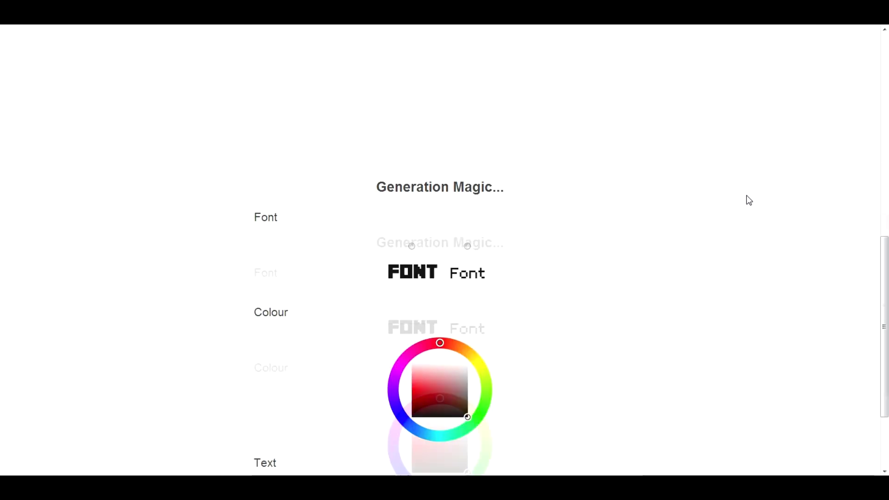
{"action": "scroll", "coordinate": [746, 196], "scroll_direction": "up", "scroll_amount": 9}
{"action": "scroll", "coordinate": [743, 194], "scroll_direction": "down", "scroll_amount": 6}
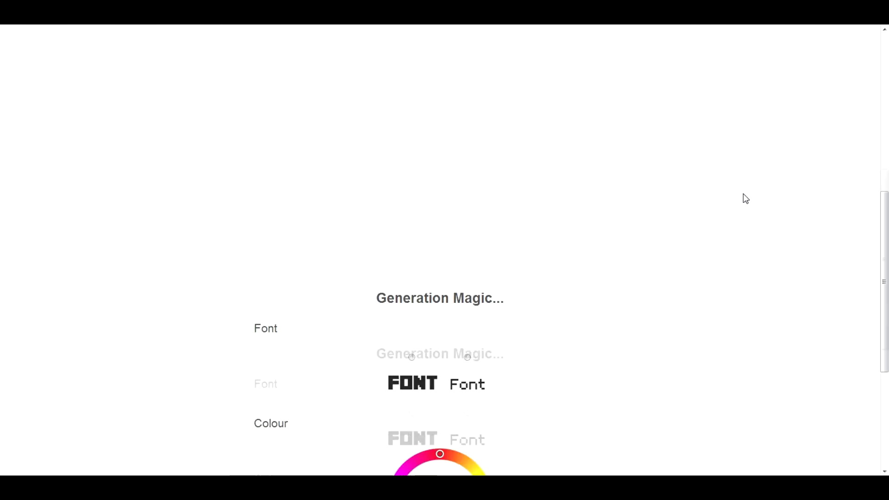
{"action": "scroll", "coordinate": [450, 175], "scroll_direction": "down", "scroll_amount": 5}
{"action": "scroll", "coordinate": [449, 173], "scroll_direction": "up", "scroll_amount": 10}
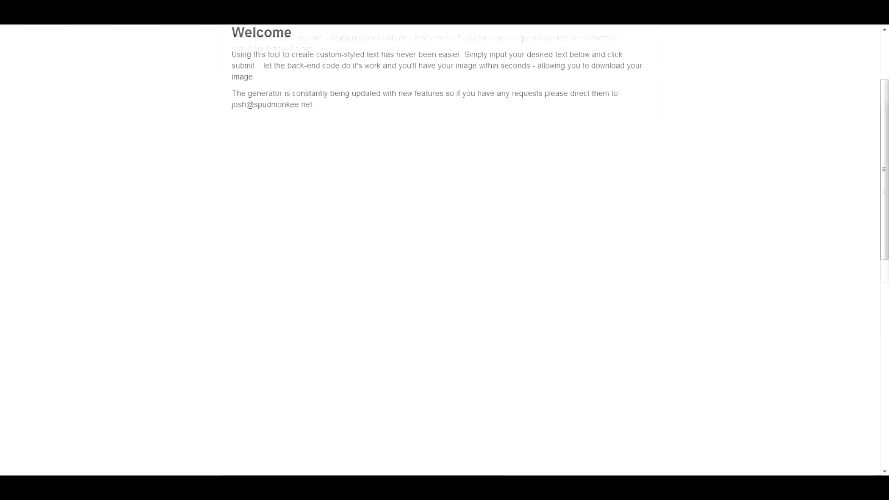
{"action": "scroll", "coordinate": [436, 363], "scroll_direction": "down", "scroll_amount": 5}
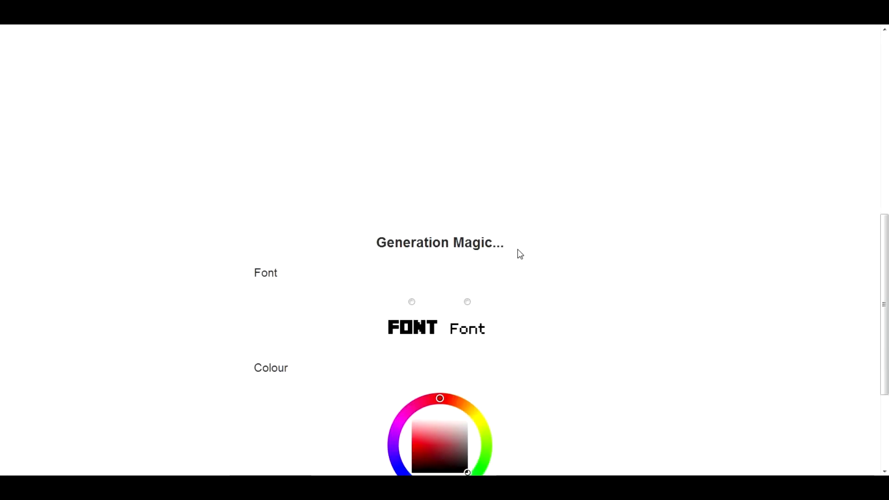
{"action": "scroll", "coordinate": [520, 255], "scroll_direction": "down", "scroll_amount": 3}
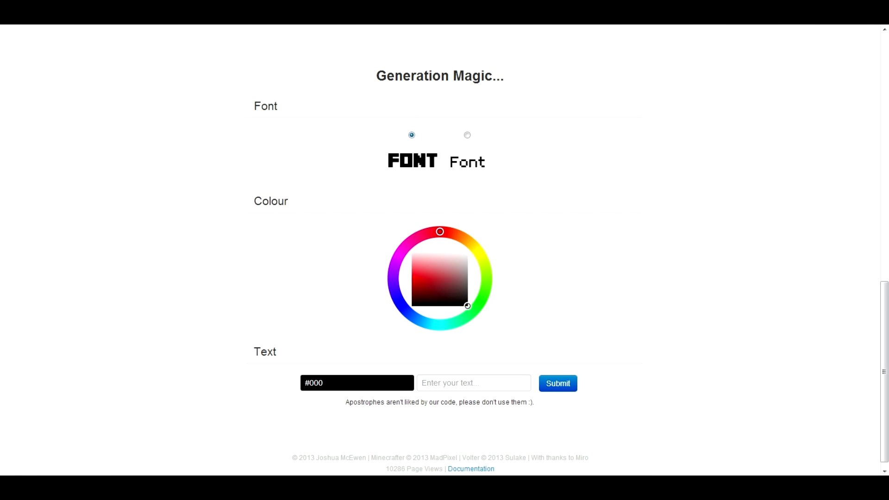
Step: Pick blue #0f2cb8, enter GOMCD, choose the thinner second font, and submit
{"action": "left_click", "coordinate": [404, 308]}
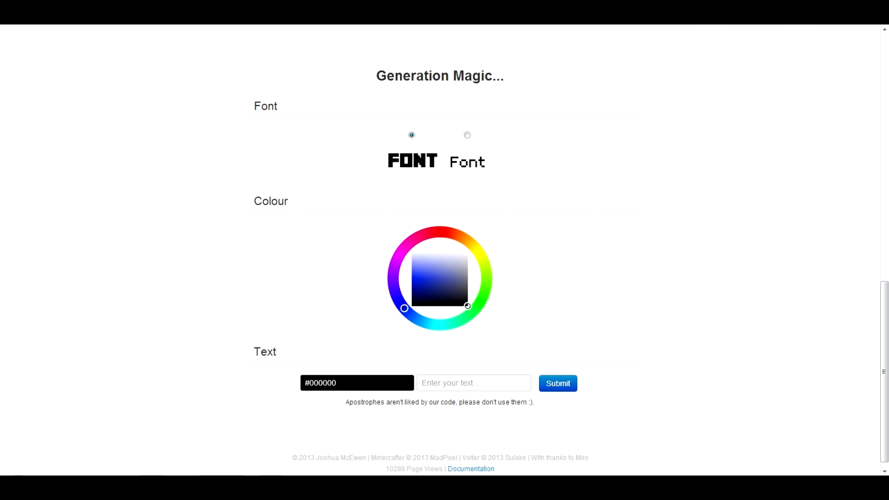
{"action": "left_click_drag", "start_coordinate": [415, 295], "coordinate": [420, 284]}
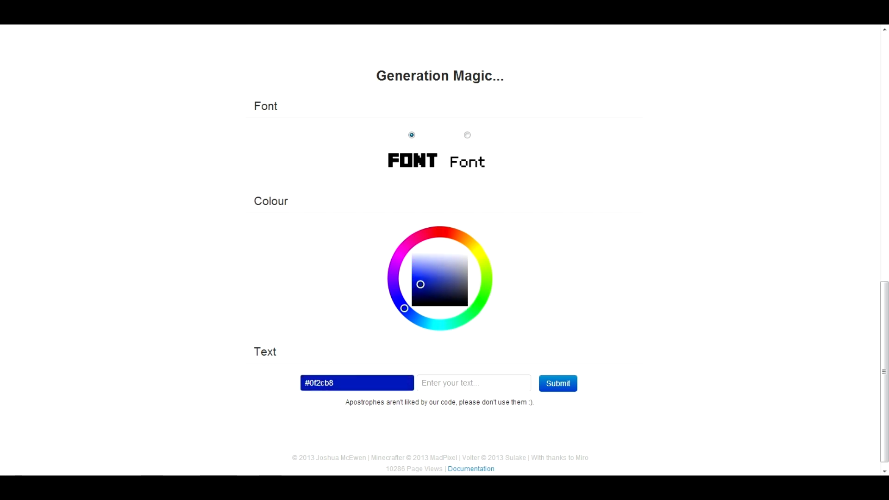
{"action": "left_click", "coordinate": [489, 386]}
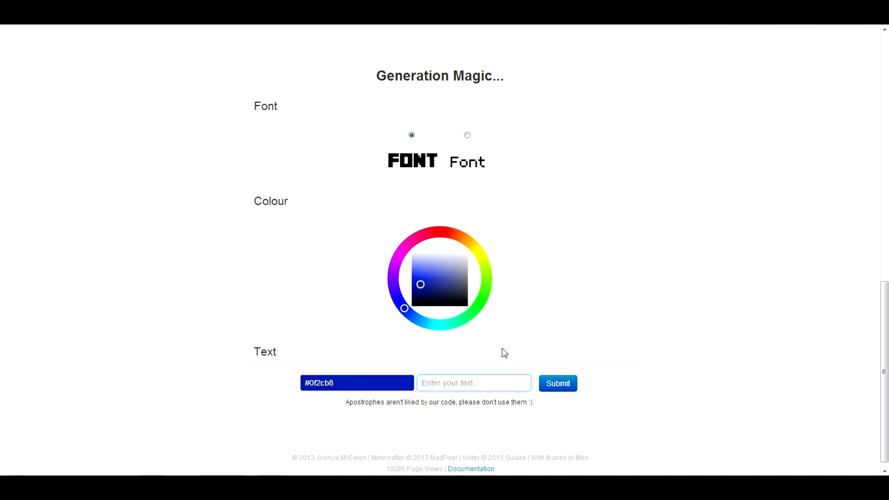
{"action": "type", "text": "GO"}
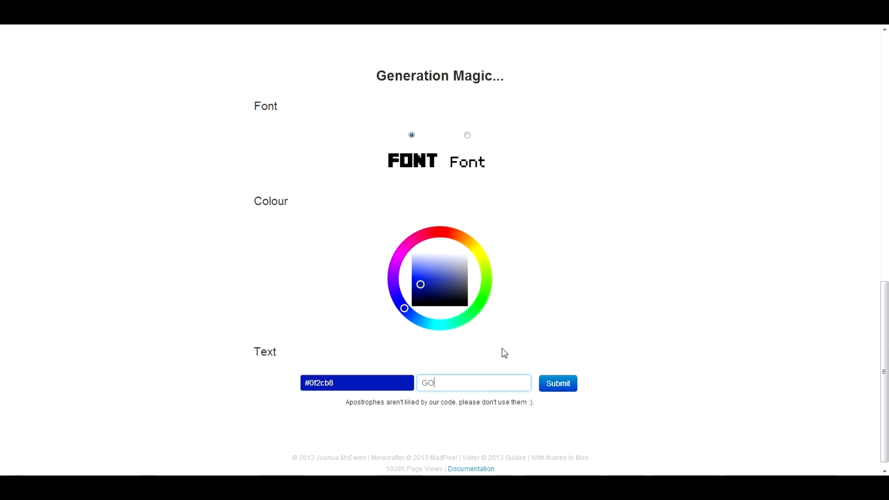
{"action": "type", "text": "MCD"}
{"action": "left_click", "coordinate": [558, 385]}
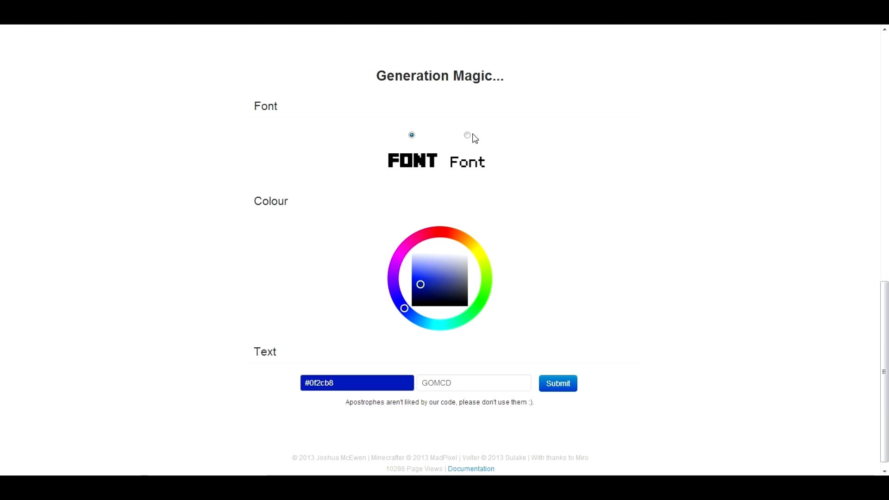
{"action": "left_click", "coordinate": [467, 134]}
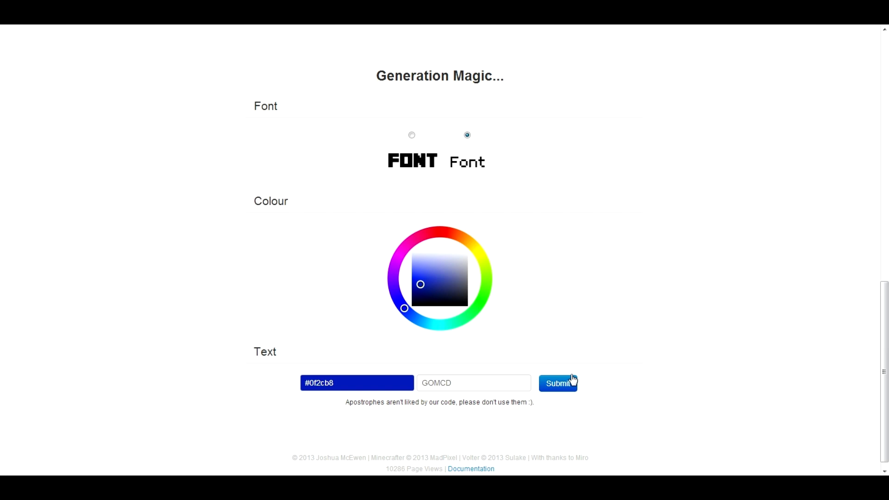
{"action": "left_click", "coordinate": [568, 386]}
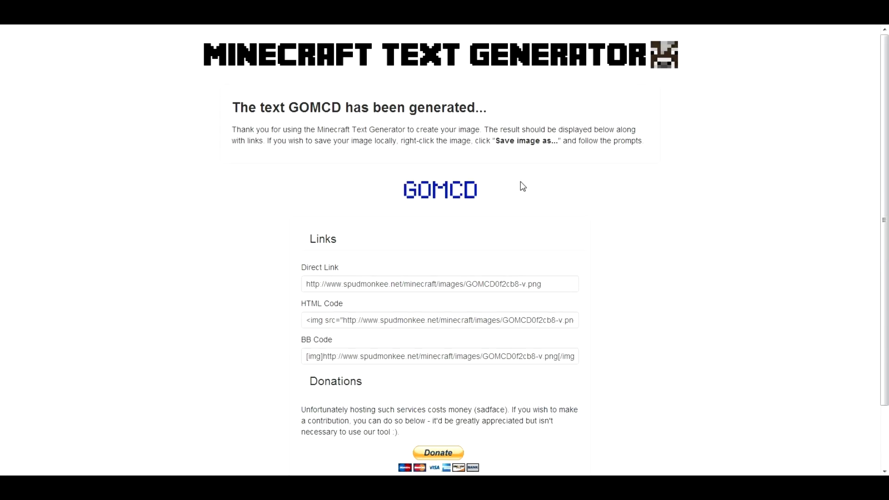
Step: Select the whole Direct Link URL of the newly generated GOMCD image
{"action": "left_click_drag", "start_coordinate": [494, 232], "coordinate": [638, 248]}
{"action": "left_click", "coordinate": [686, 182]}
{"action": "scroll", "coordinate": [551, 183], "scroll_direction": "down", "scroll_amount": 2}
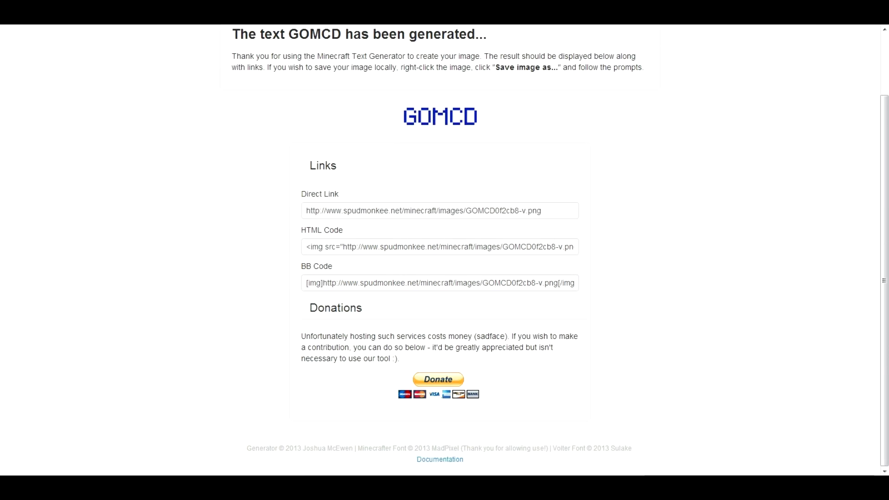
{"action": "left_click", "coordinate": [440, 210]}
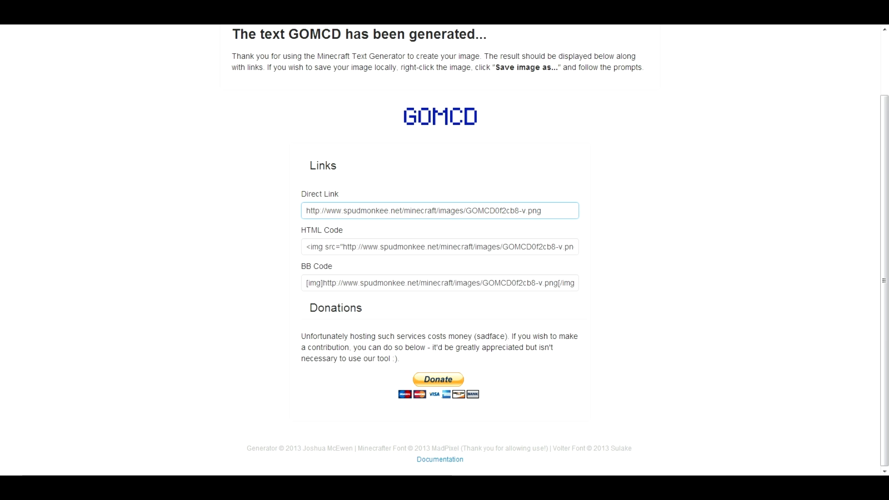
{"action": "left_click_drag", "start_coordinate": [540, 210], "coordinate": [306, 211]}
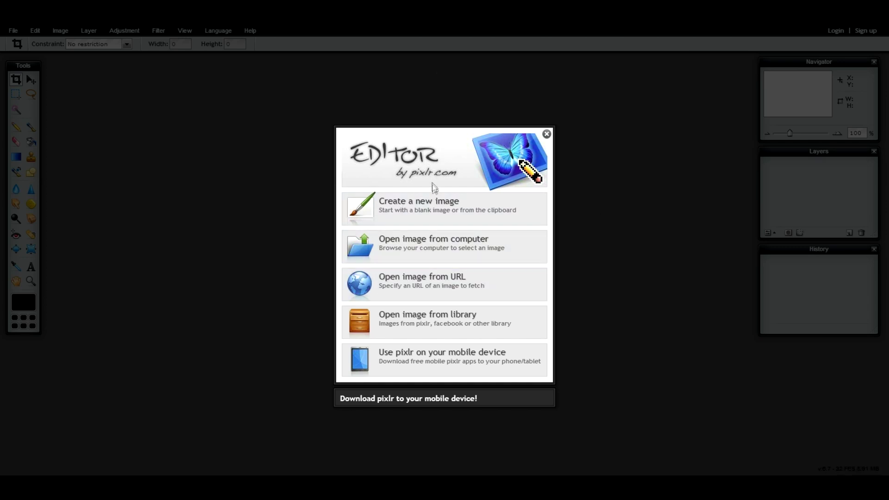
Step: Create a new 800x600 transparent image, then bring up the Layer menu
{"action": "left_click", "coordinate": [435, 210]}
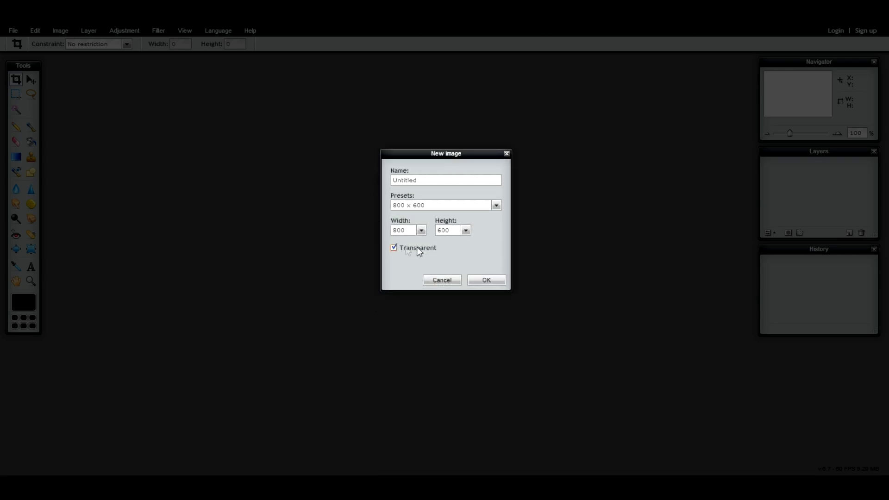
{"action": "left_click", "coordinate": [486, 280]}
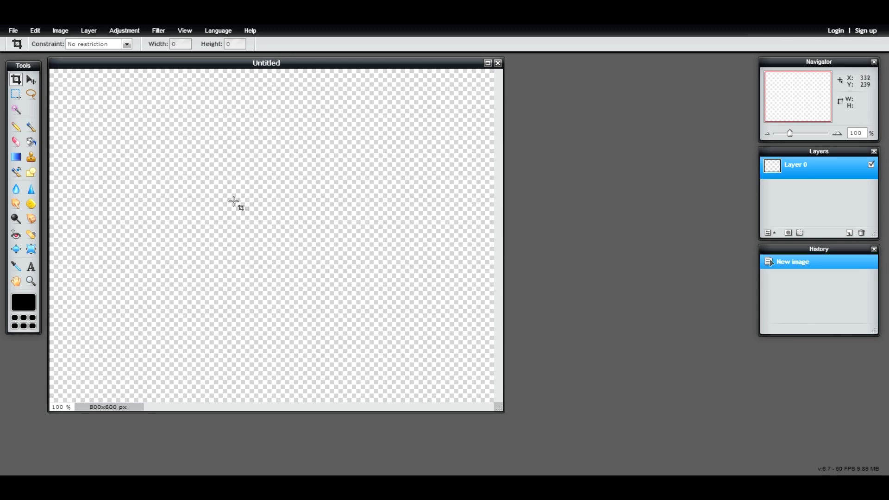
{"action": "left_click", "coordinate": [89, 31]}
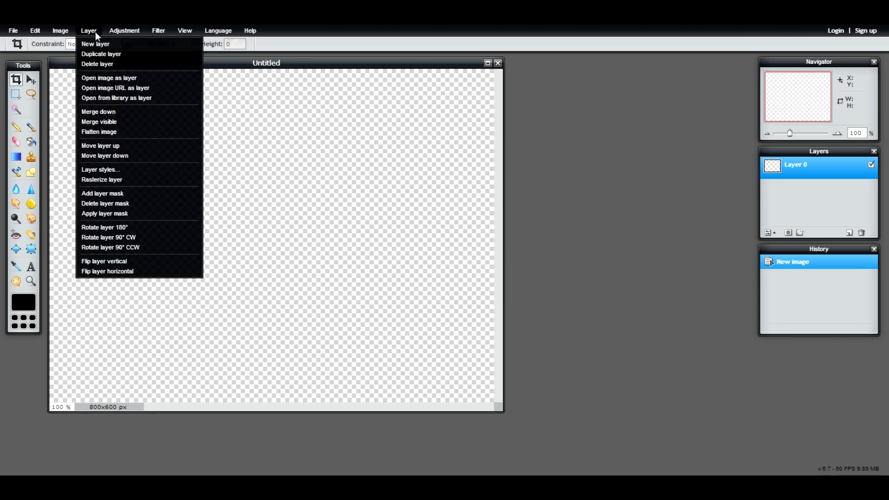
Step: Load the GOMCD image as a layer from the pasted link, declining to apply the crop
{"action": "left_click", "coordinate": [160, 87]}
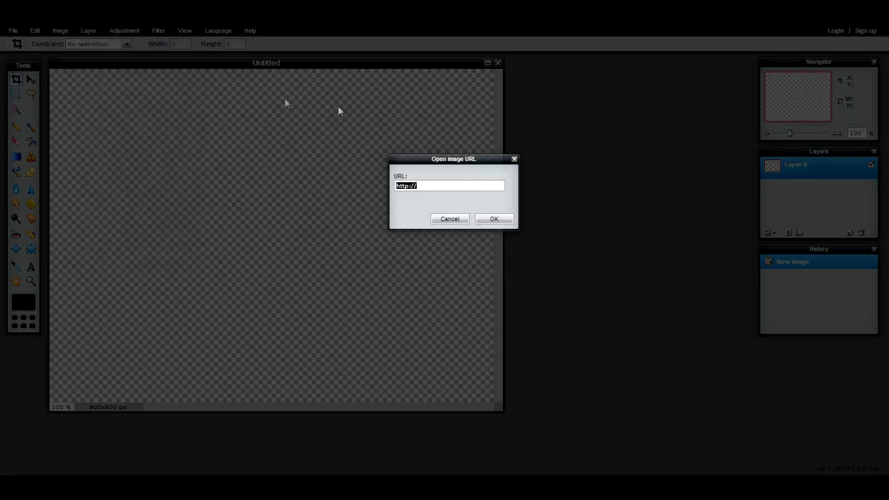
{"action": "key", "text": "ctrl+v"}
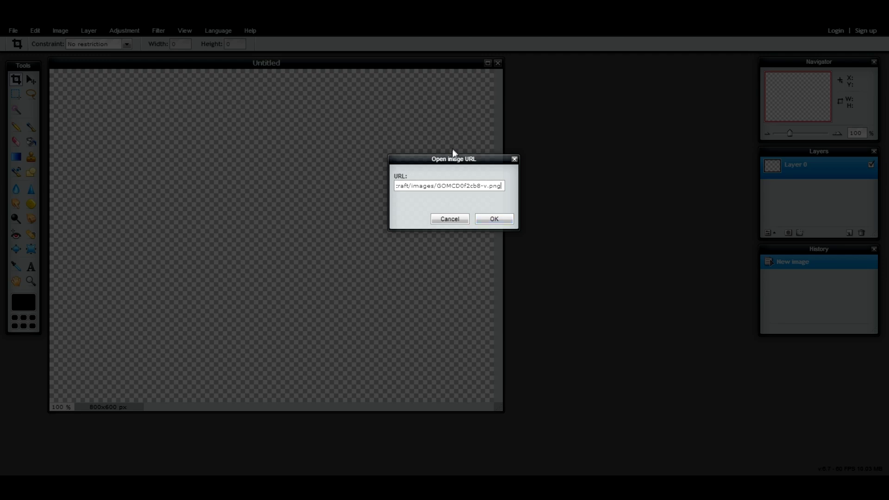
{"action": "left_click", "coordinate": [494, 219]}
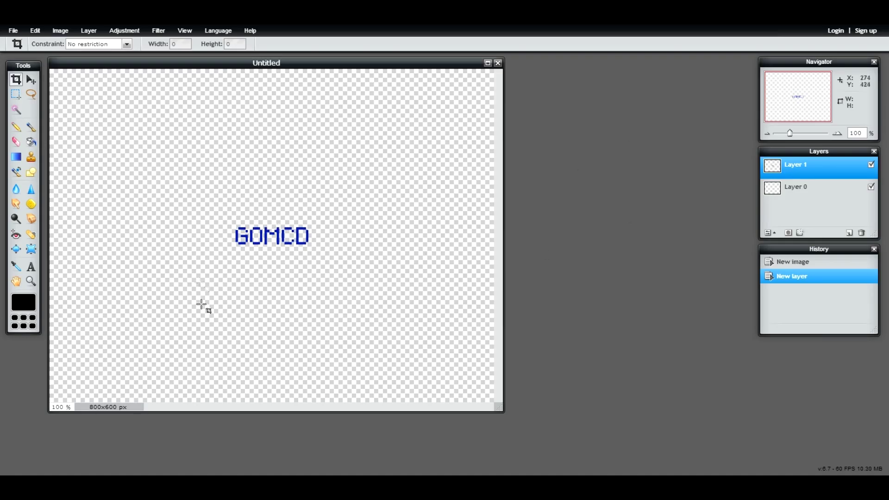
{"action": "left_click_drag", "start_coordinate": [198, 151], "coordinate": [427, 366]}
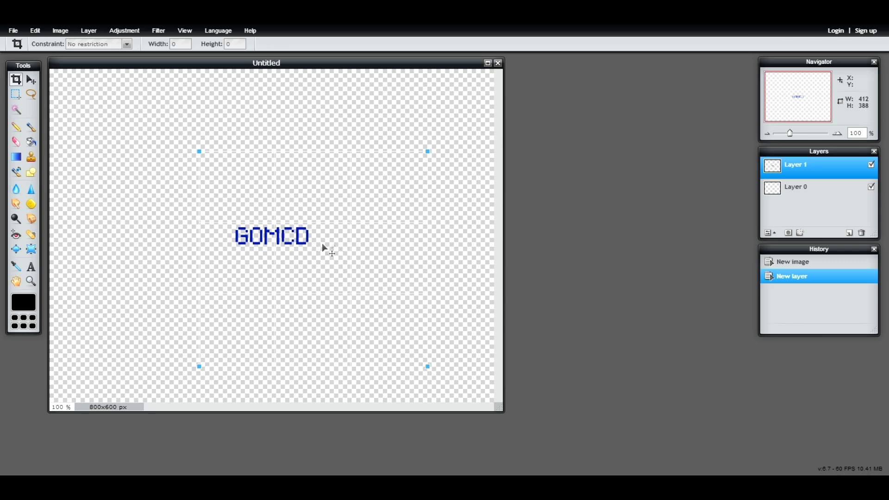
{"action": "left_click", "coordinate": [123, 183]}
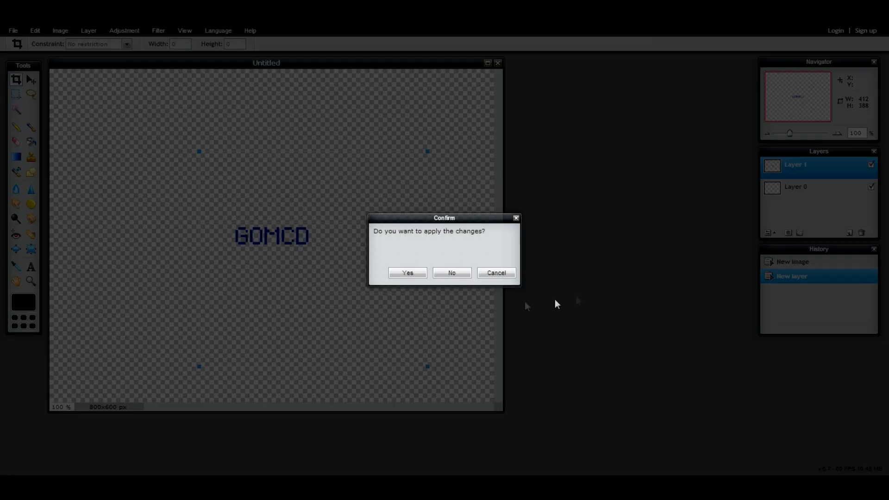
{"action": "left_click", "coordinate": [451, 273]}
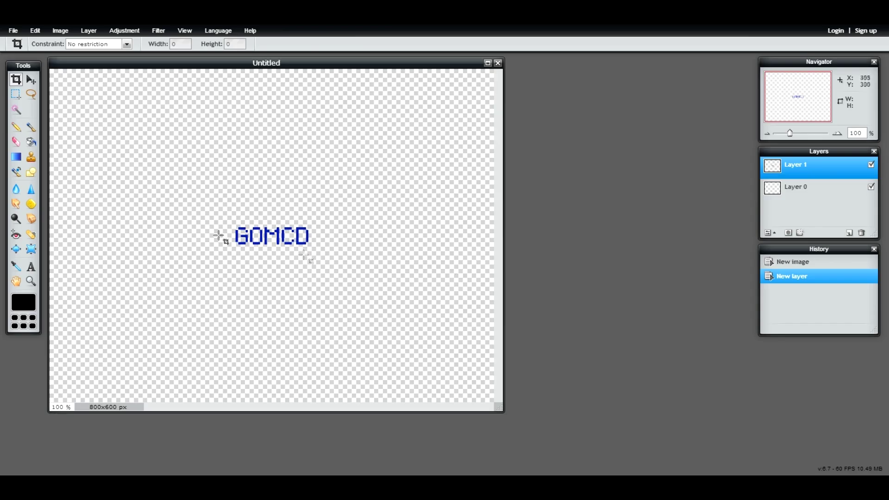
Step: Move the GOMCD text layer, Layer 1, near the canvas centre
{"action": "left_click", "coordinate": [31, 80]}
{"action": "left_click_drag", "start_coordinate": [276, 241], "coordinate": [274, 261]}
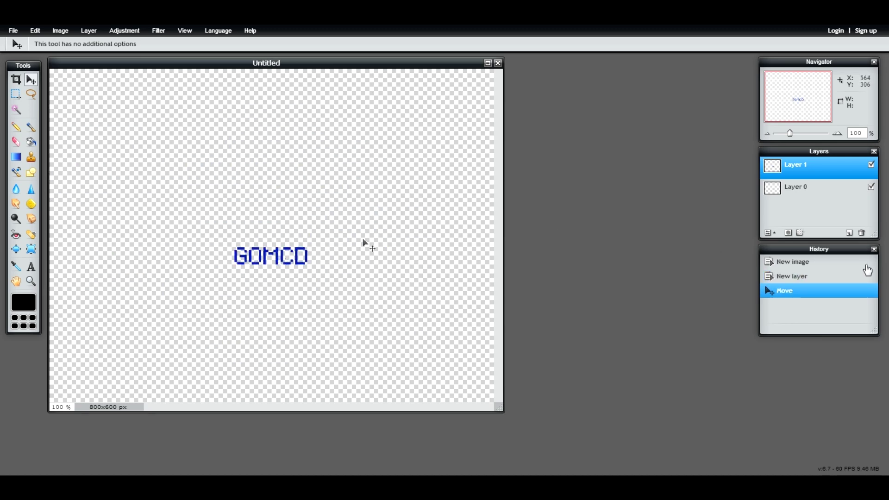
{"action": "left_click", "coordinate": [792, 198]}
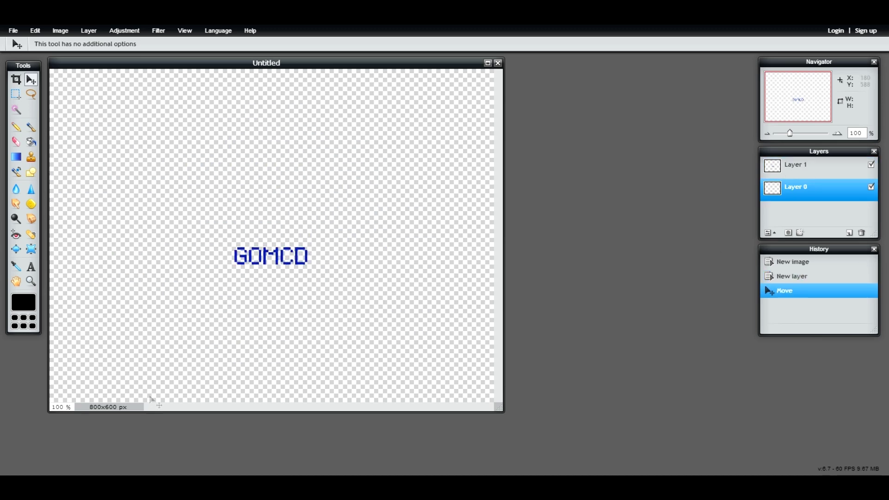
{"action": "left_click", "coordinate": [787, 172]}
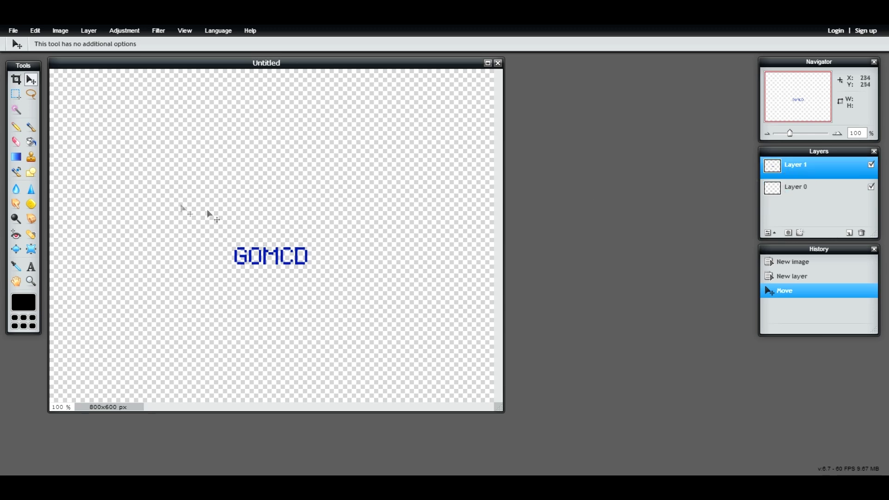
{"action": "left_click_drag", "start_coordinate": [255, 253], "coordinate": [269, 207]}
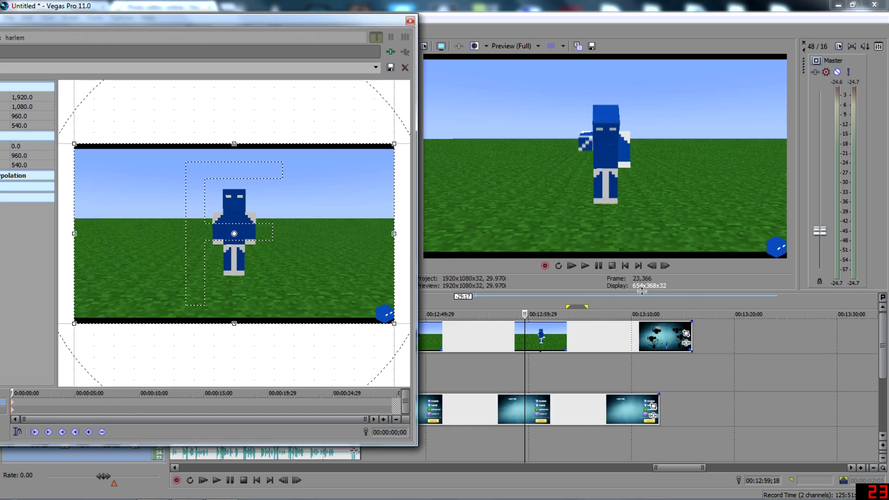
Step: Shrink the harlem footage in Pan/Crop, shift it left under LAST TIME, and close Pan/Crop
{"action": "scroll", "coordinate": [284, 200], "scroll_direction": "down", "scroll_amount": 5}
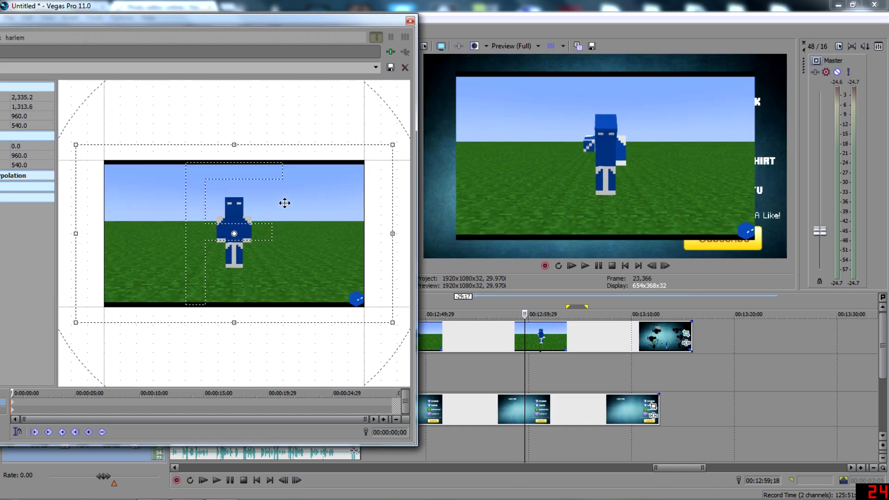
{"action": "left_click_drag", "start_coordinate": [336, 173], "coordinate": [372, 125]}
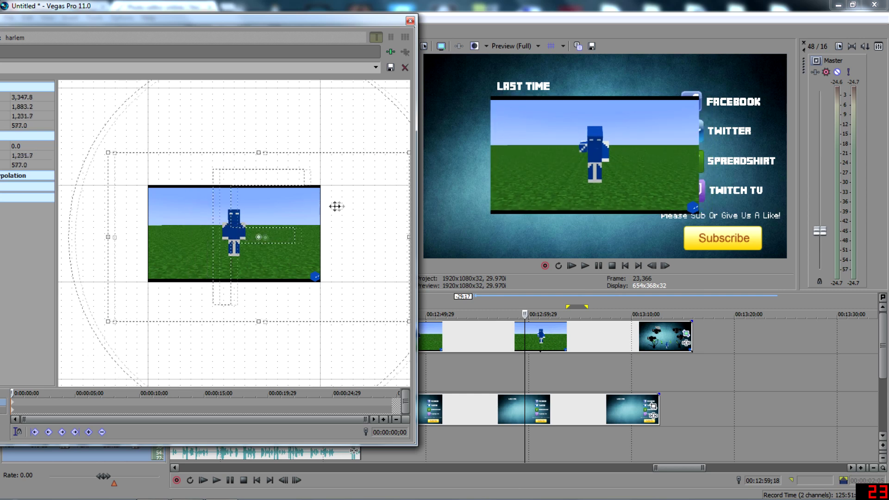
{"action": "left_click_drag", "start_coordinate": [337, 206], "coordinate": [365, 205]}
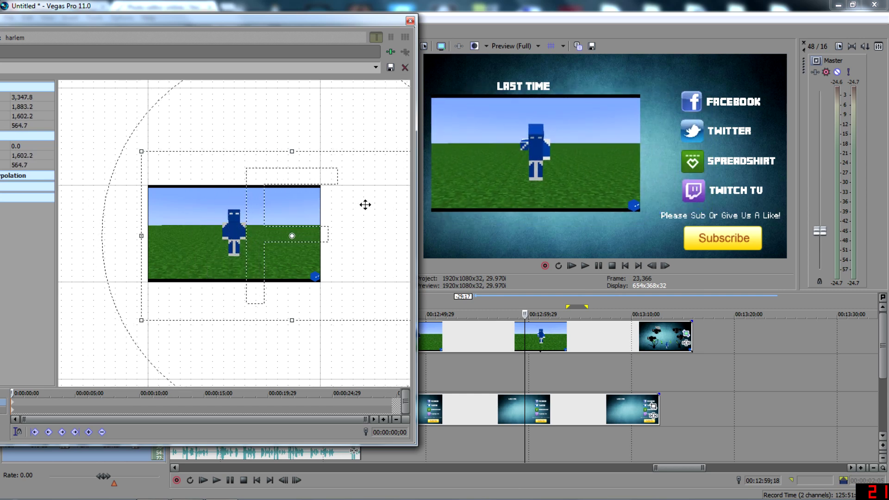
{"action": "left_click", "coordinate": [410, 21]}
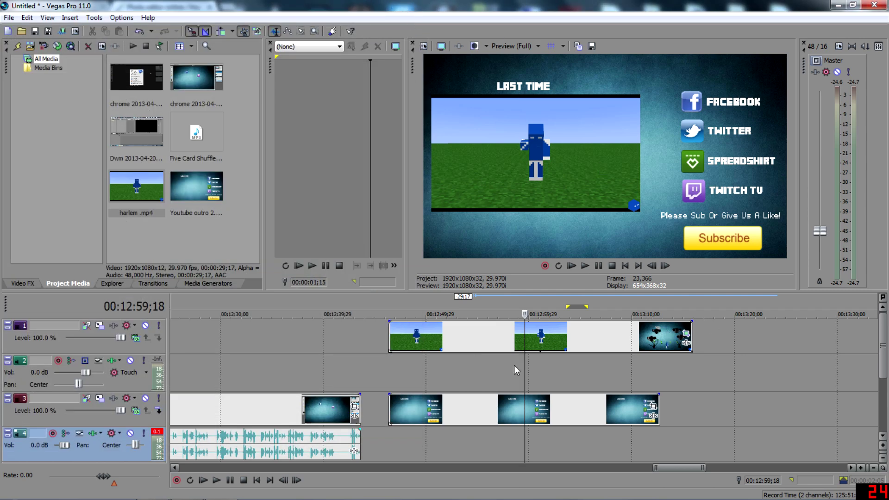
Step: Preview the outro, then extend the track 3 background clip to match the footage length
{"action": "left_click", "coordinate": [489, 432]}
{"action": "left_click", "coordinate": [551, 437]}
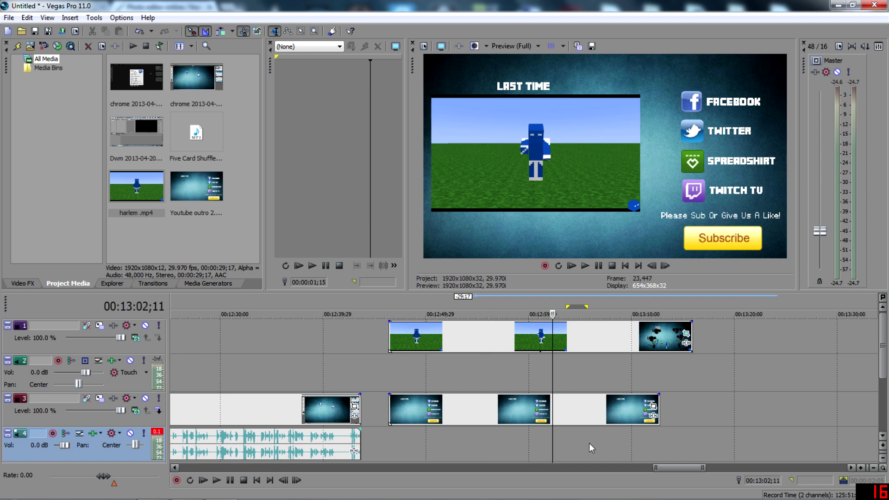
{"action": "left_click", "coordinate": [611, 443]}
{"action": "key", "text": "space"}
{"action": "left_click", "coordinate": [412, 460]}
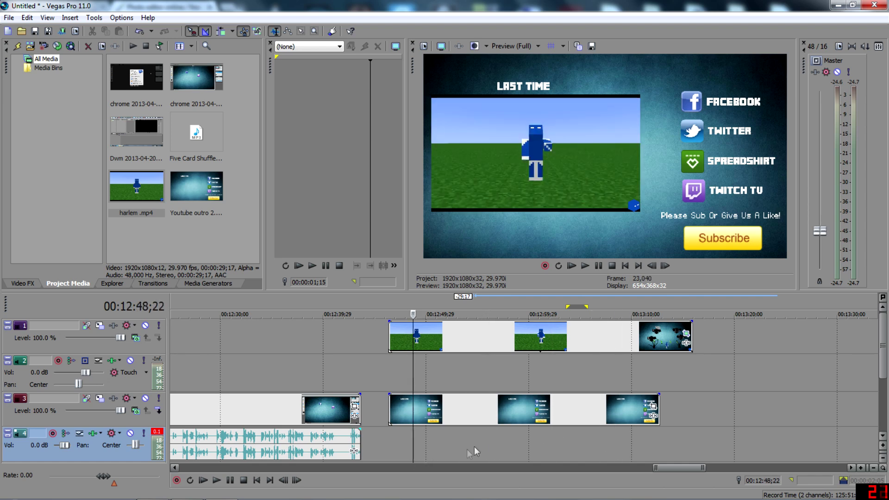
{"action": "left_click_drag", "start_coordinate": [658, 408], "coordinate": [693, 396]}
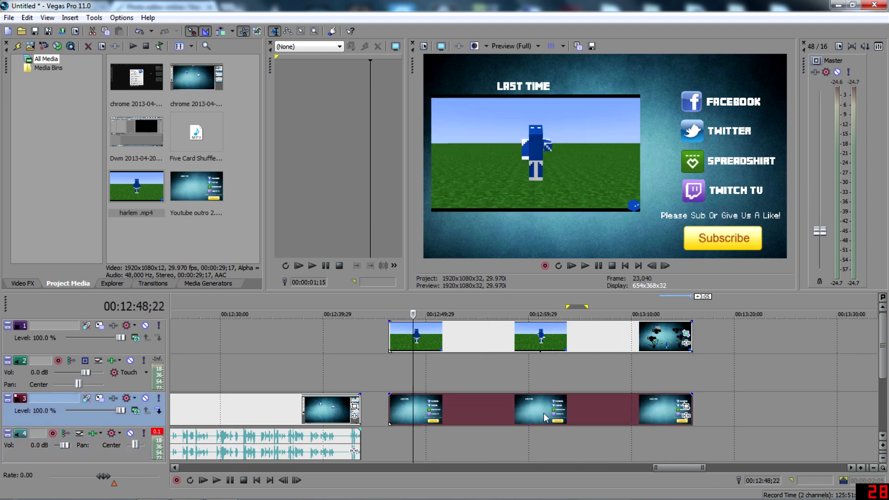
Step: Add Five Card Shuffle.mp3 to track 2 and trim its end to the outro
{"action": "left_click_drag", "start_coordinate": [208, 154], "coordinate": [396, 370]}
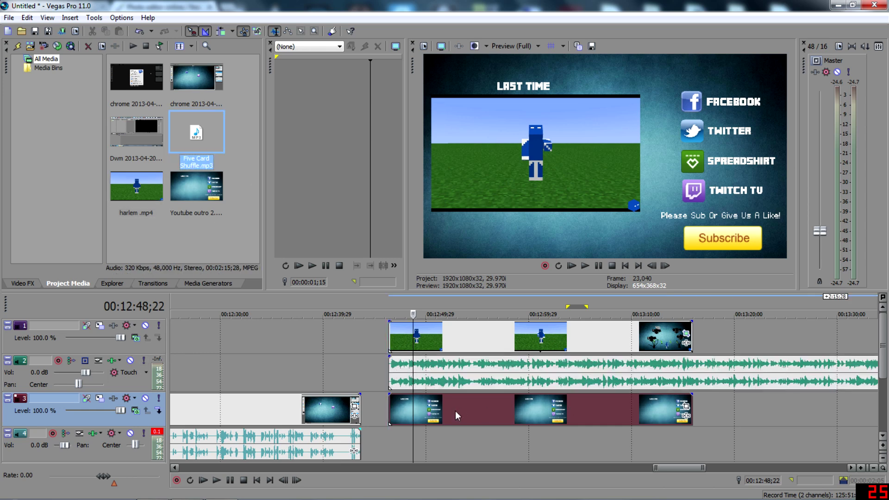
{"action": "left_click_drag", "start_coordinate": [674, 468], "coordinate": [766, 466]}
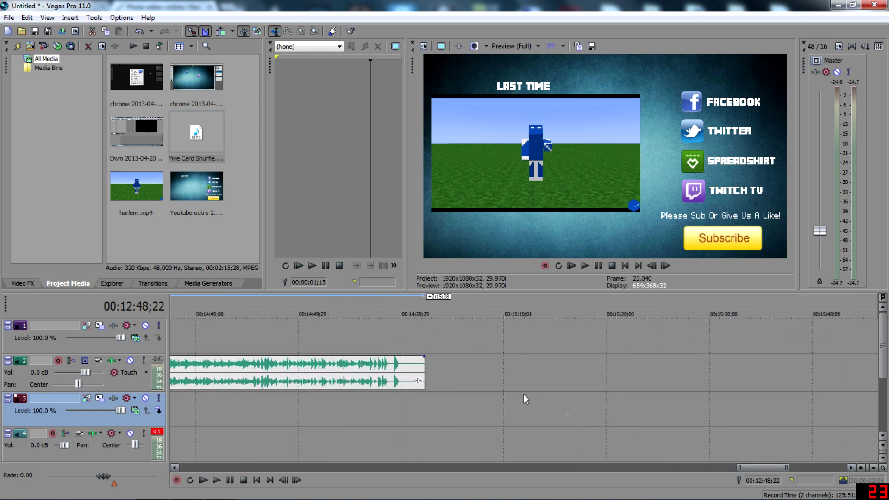
{"action": "left_click", "coordinate": [423, 359]}
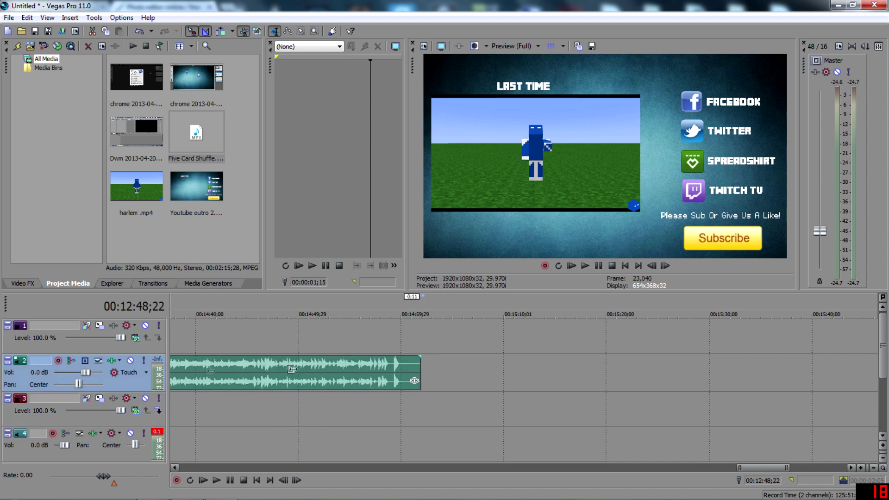
{"action": "scroll", "coordinate": [414, 380], "scroll_direction": "left", "scroll_amount": 10}
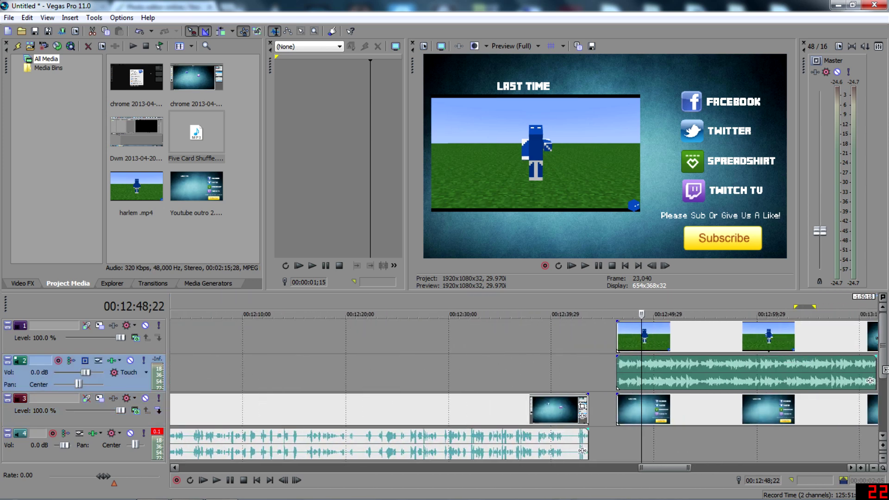
{"action": "scroll", "coordinate": [523, 381], "scroll_direction": "right", "scroll_amount": 2}
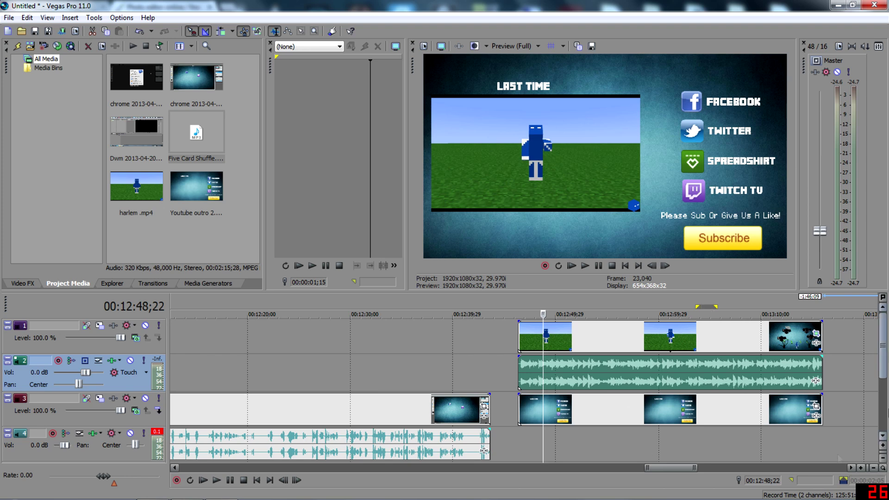
{"action": "left_click", "coordinate": [535, 437]}
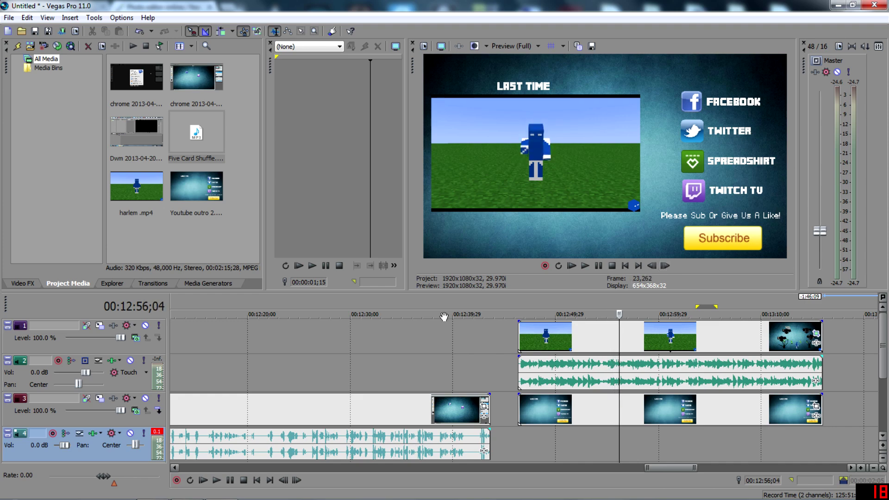
{"action": "mouse_move", "coordinate": [659, 468]}
{"action": "left_mouse_down"}
{"action": "mouse_move", "coordinate": [206, 470]}
{"action": "mouse_move", "coordinate": [712, 473]}
{"action": "mouse_move", "coordinate": [660, 471]}
{"action": "mouse_move", "coordinate": [671, 470]}
{"action": "left_mouse_up"}
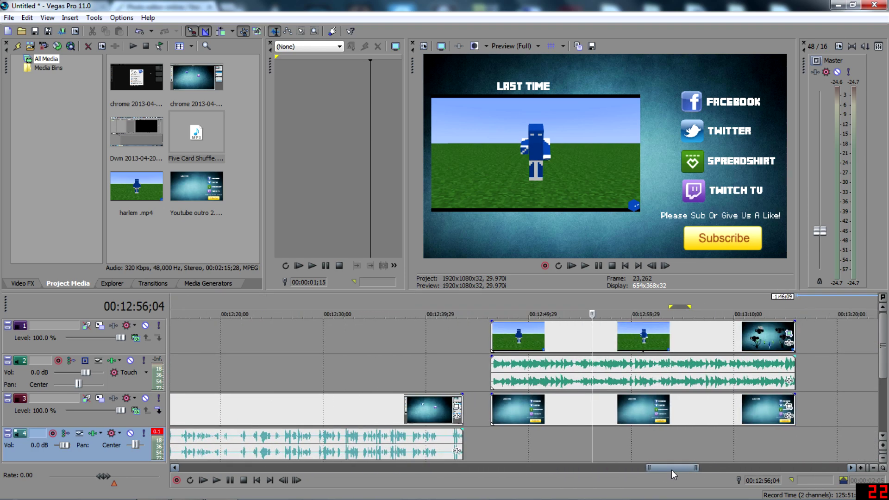